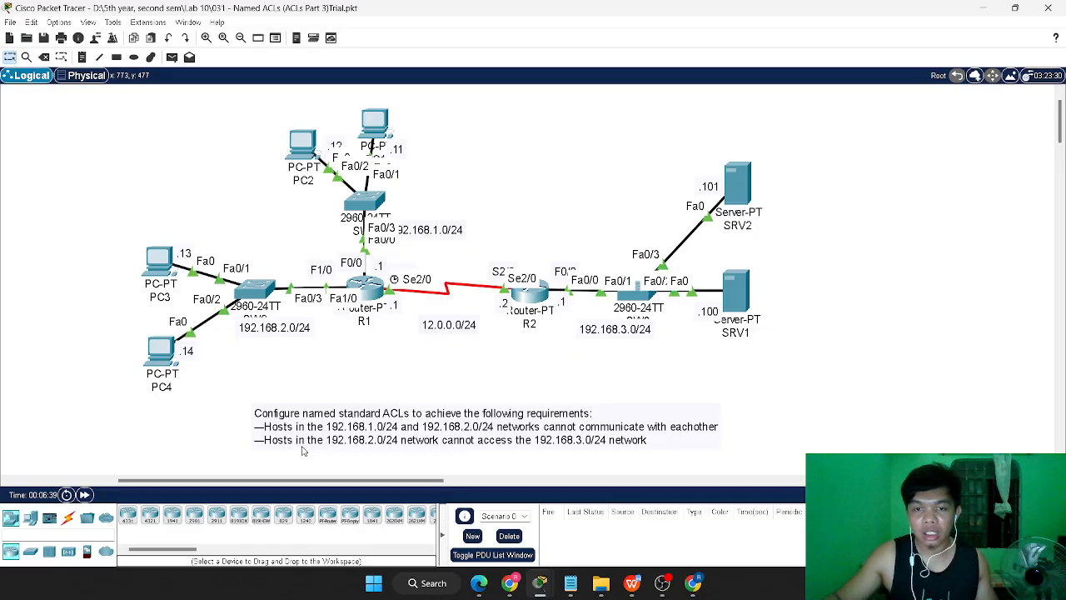
pyautogui.scroll(1, 304, 450)
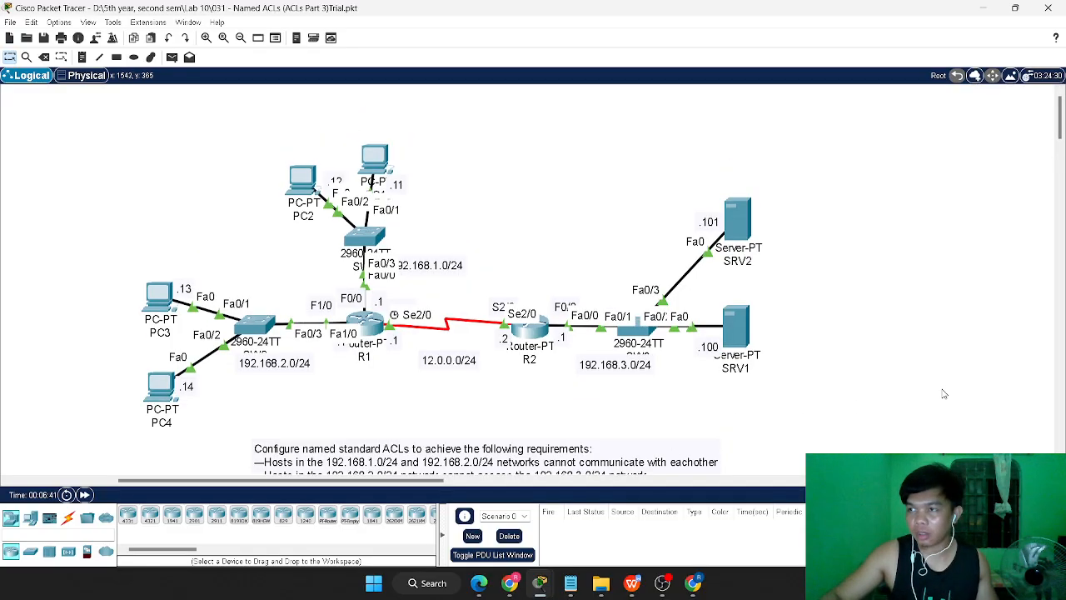
pyautogui.scroll(-1, 694, 434)
pyautogui.scroll(1, 738, 431)
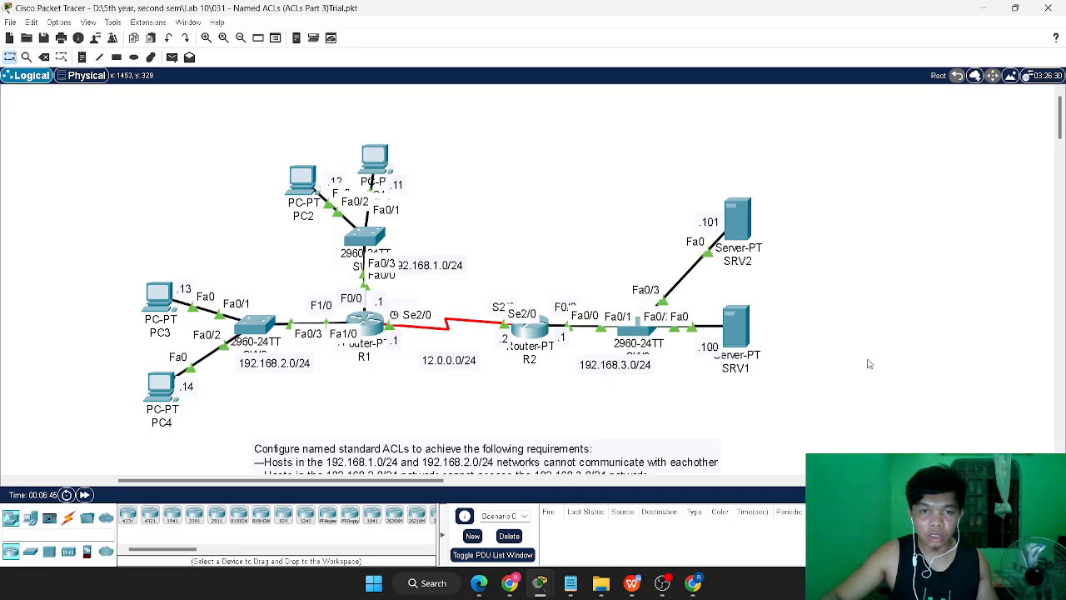
pyautogui.scroll(-2, 869, 364)
pyautogui.scroll(2, 868, 364)
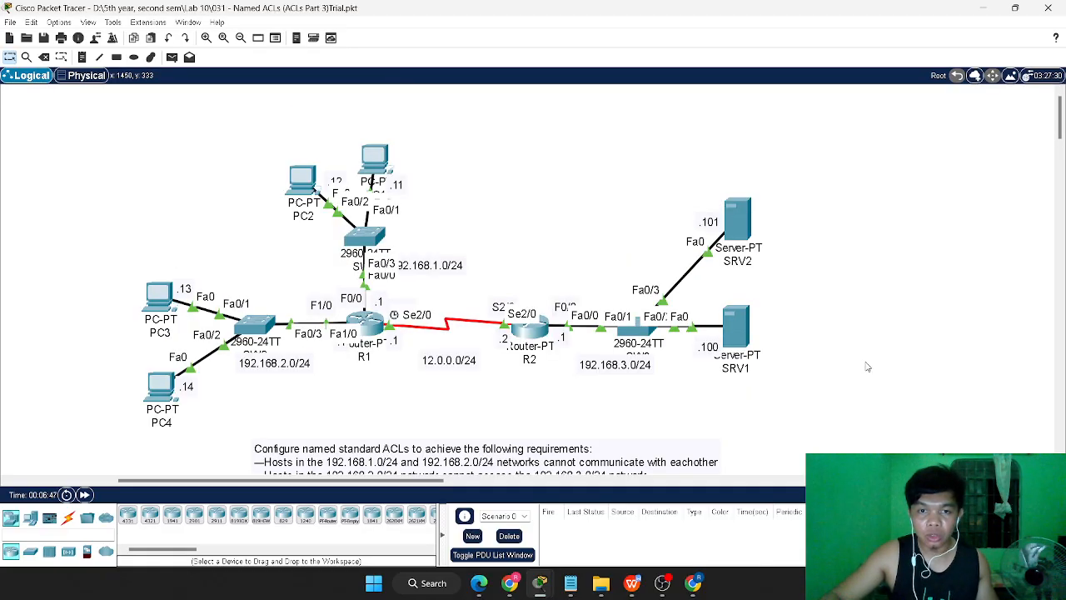
# - Open router R1's command line and enter global configuration mode through privileged mode
pyautogui.scroll(-2, 868, 366)
pyautogui.click(366, 265)
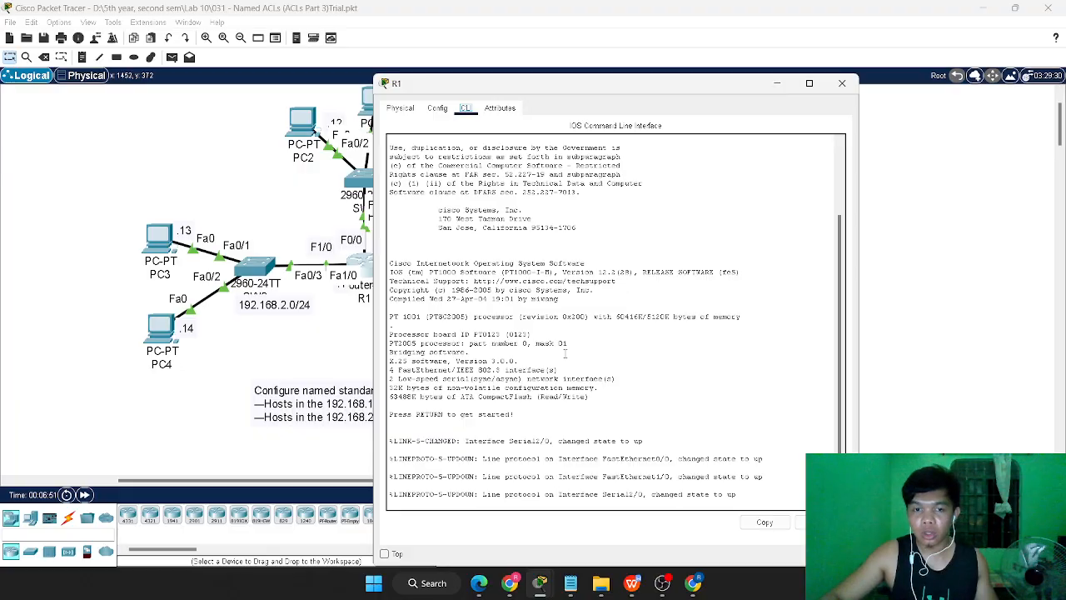
pyautogui.click(422, 500)
pyautogui.press('Return')
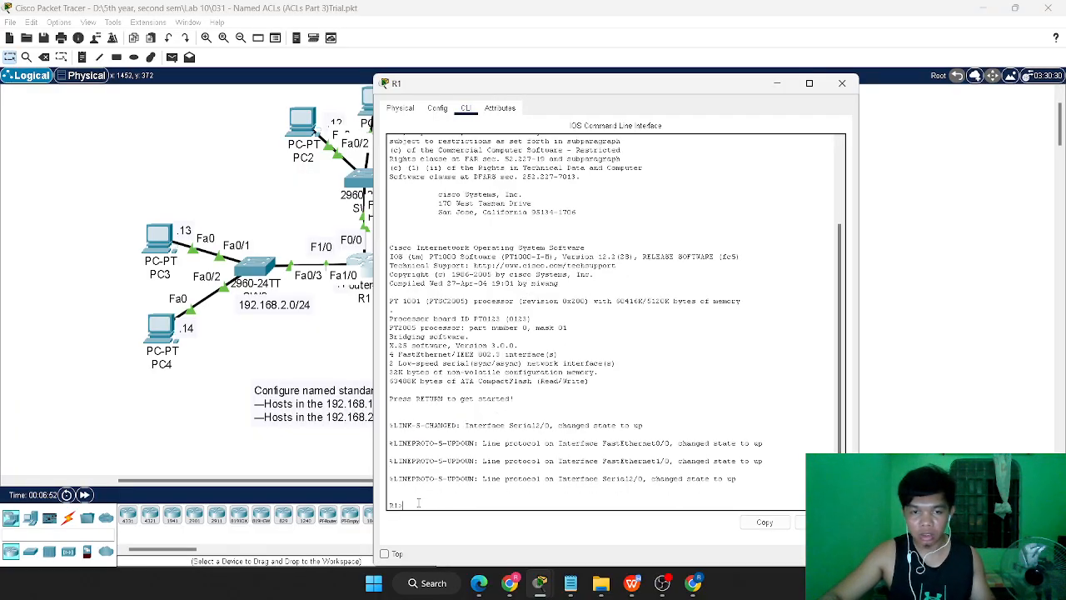
pyautogui.write('en')
pyautogui.press('Return')
pyautogui.write('conf')
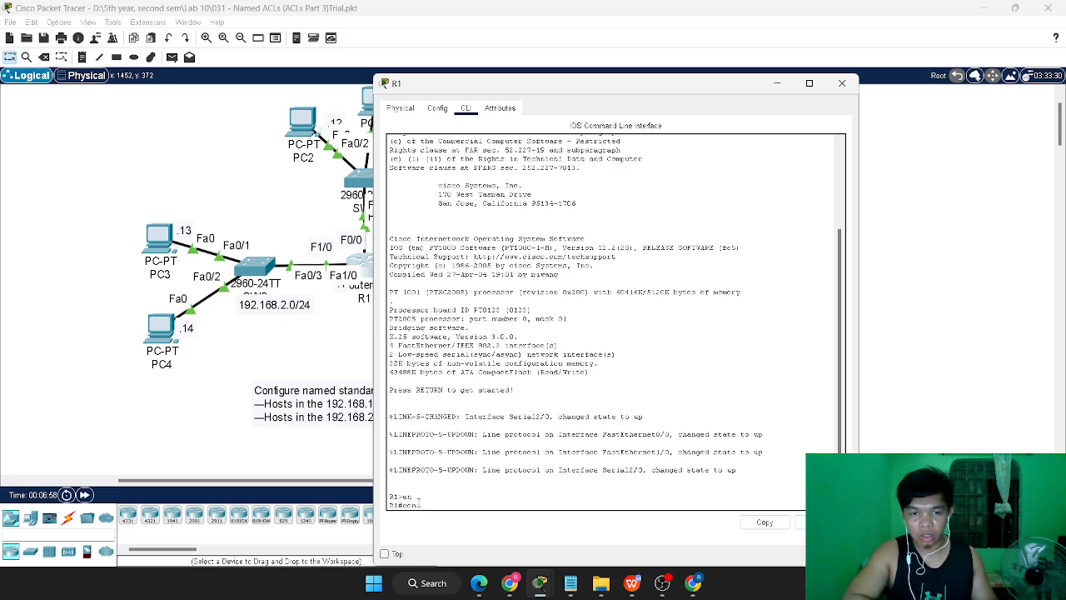
pyautogui.write(' t')
pyautogui.press('Return')
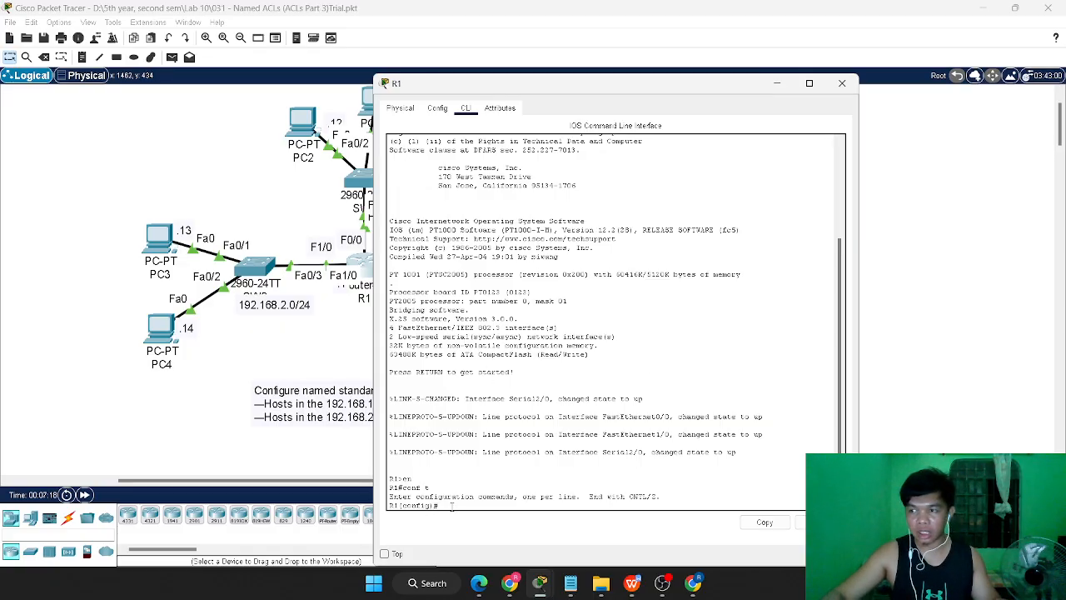
# - Create a standard named IP access list called 2to1 on R1, consulting the command help for the available options
pyautogui.write('ip')
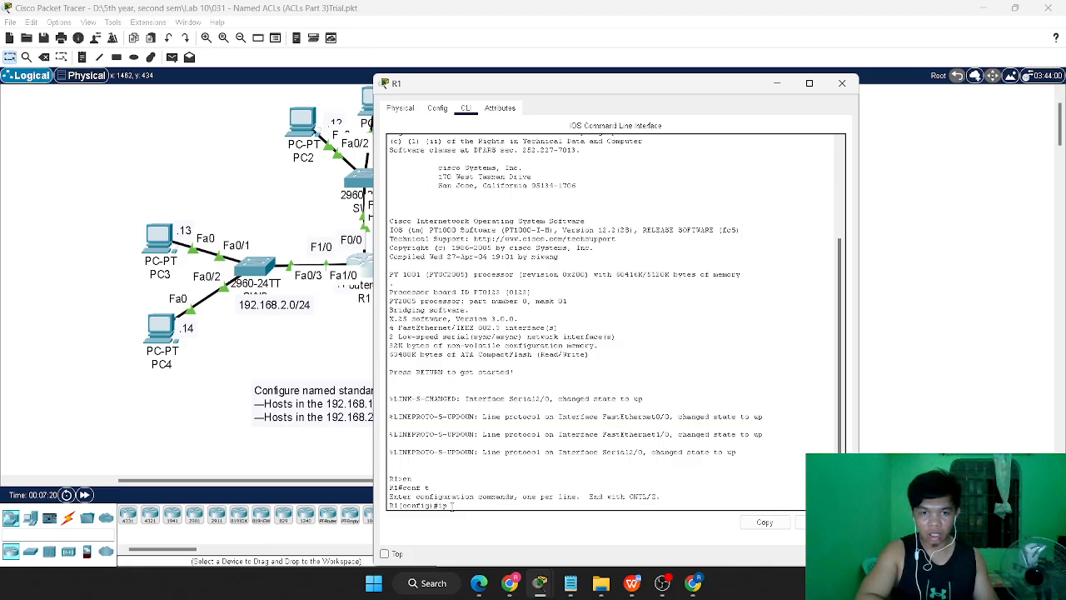
pyautogui.write(' access')
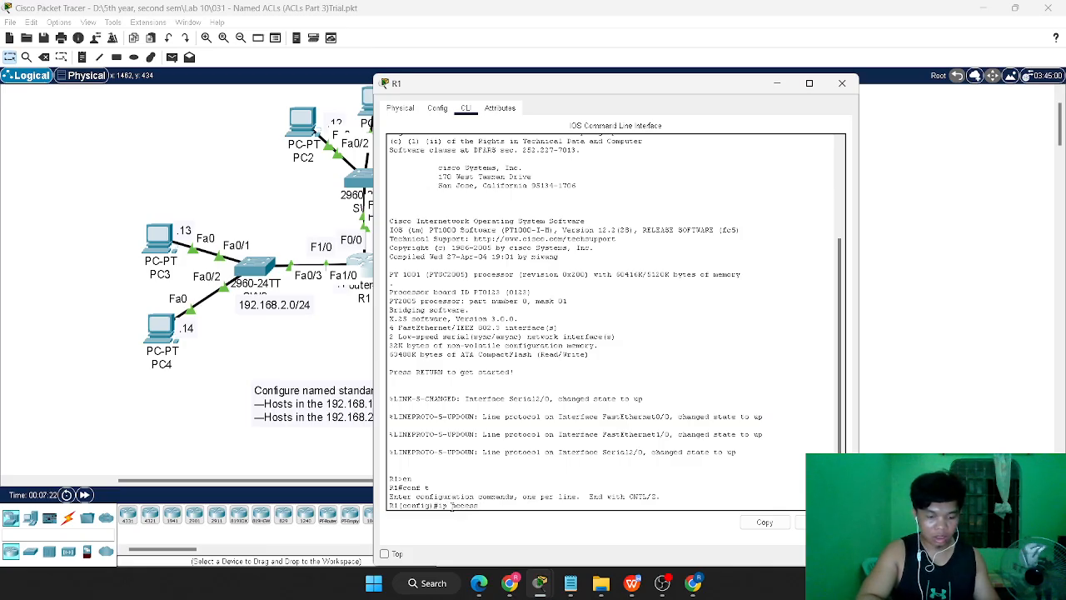
pyautogui.write('-list ?')
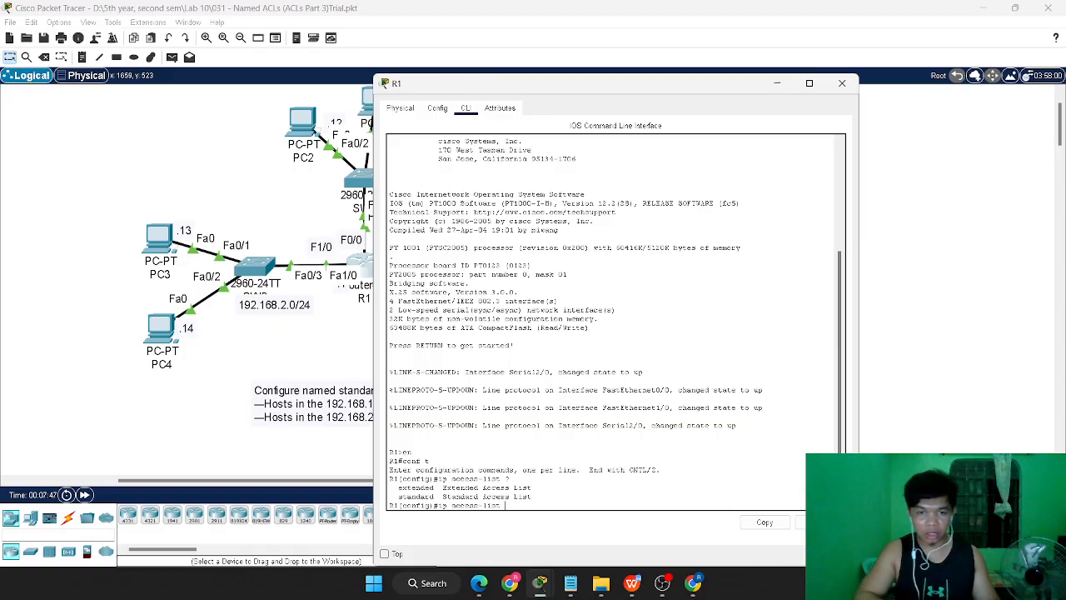
pyautogui.write('standa')
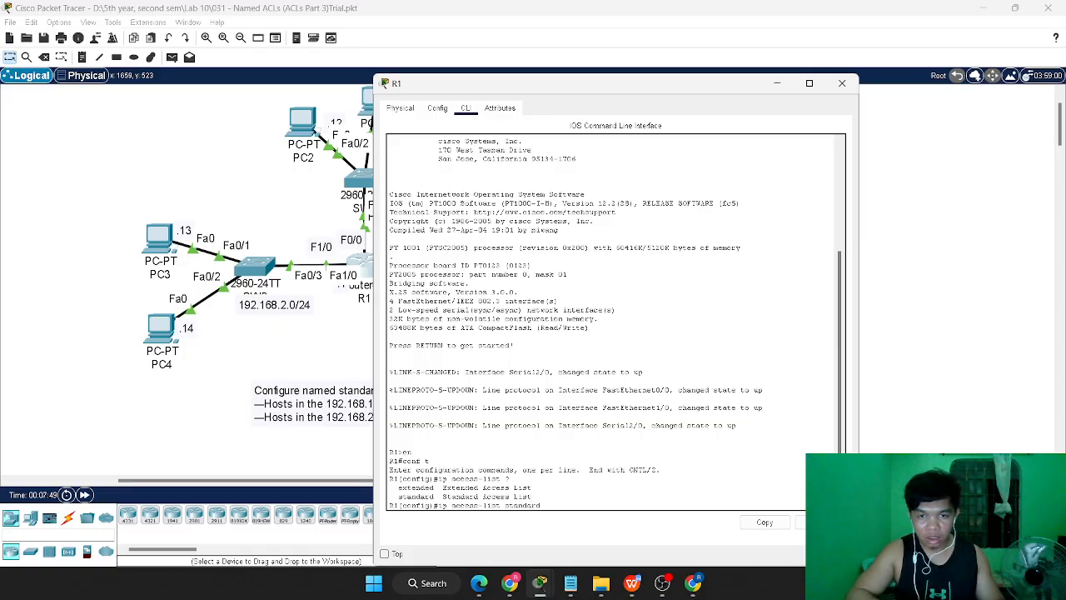
pyautogui.write('rd ')
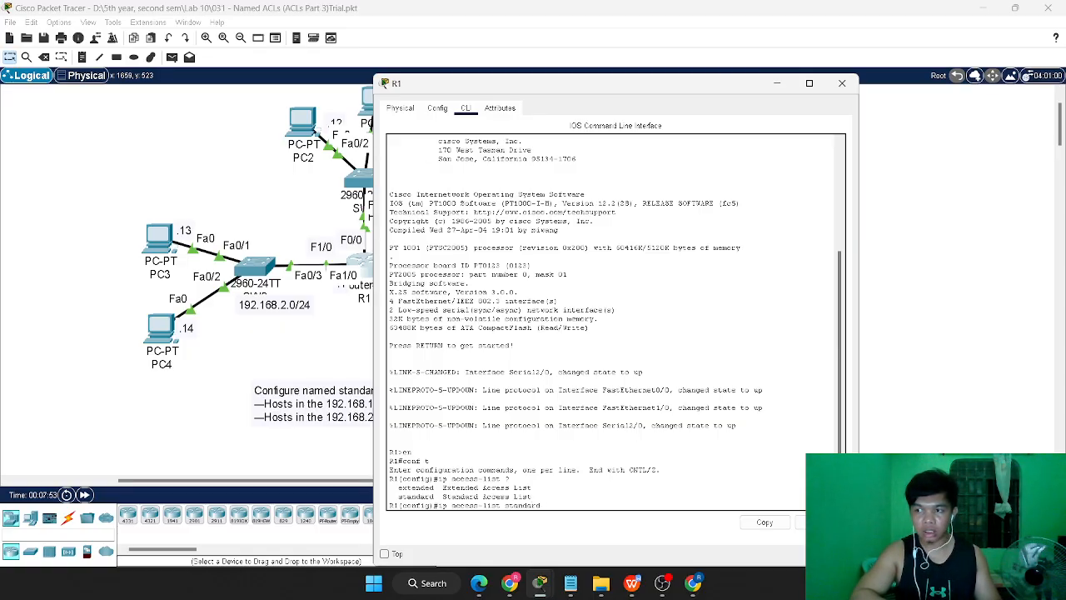
pyautogui.write('?')
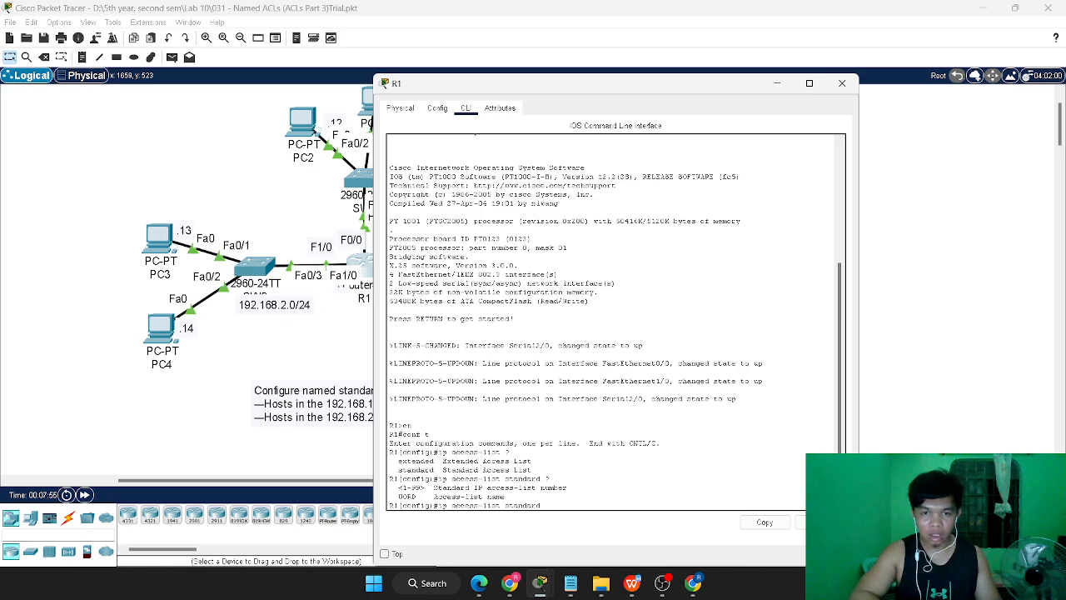
pyautogui.write('Sec')
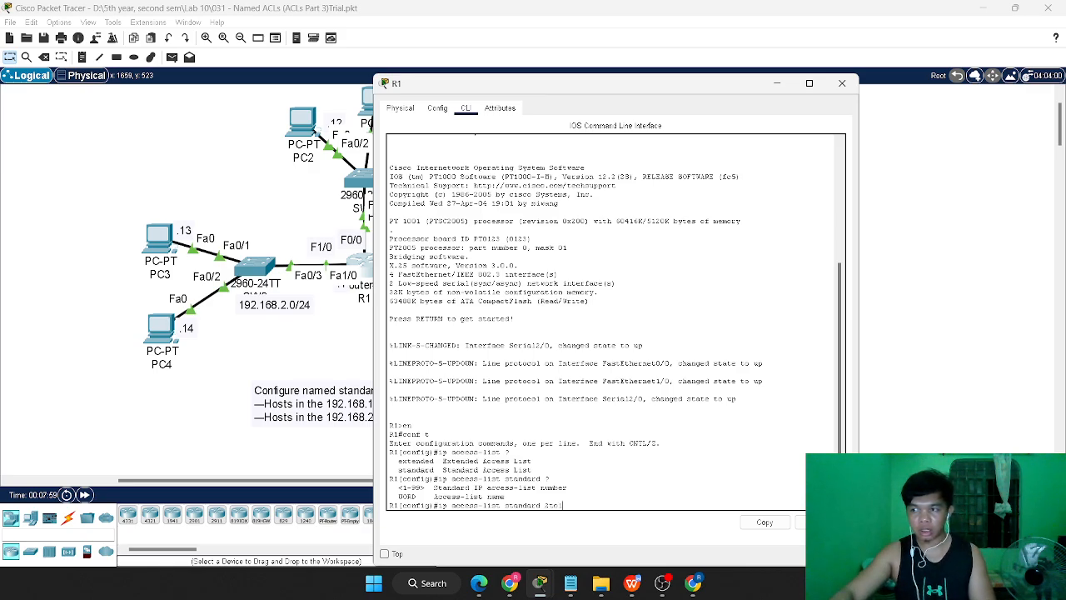
pyautogui.write('u')
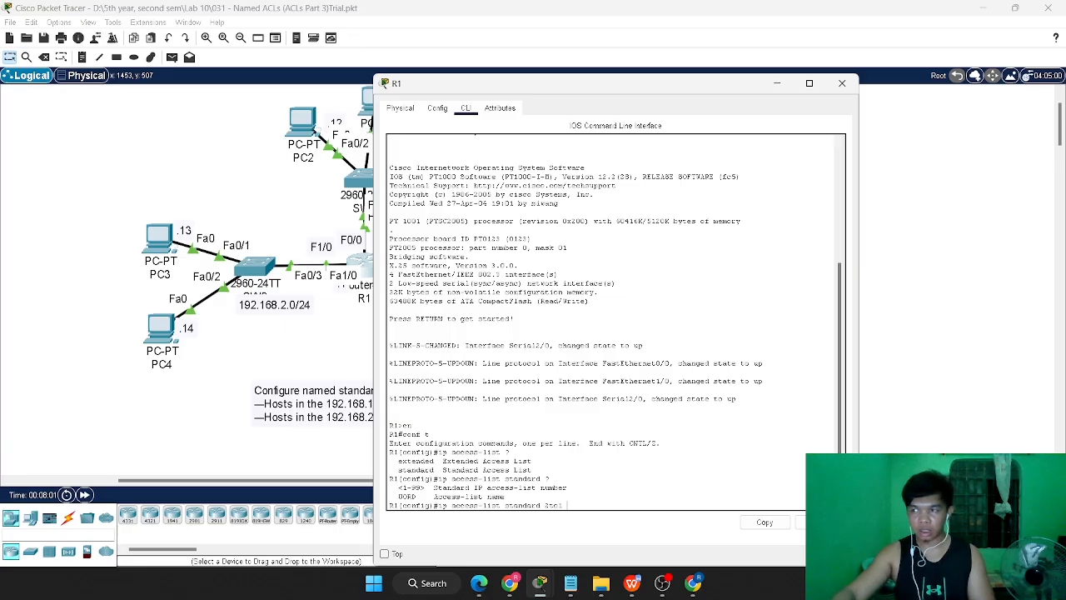
pyautogui.write('?')
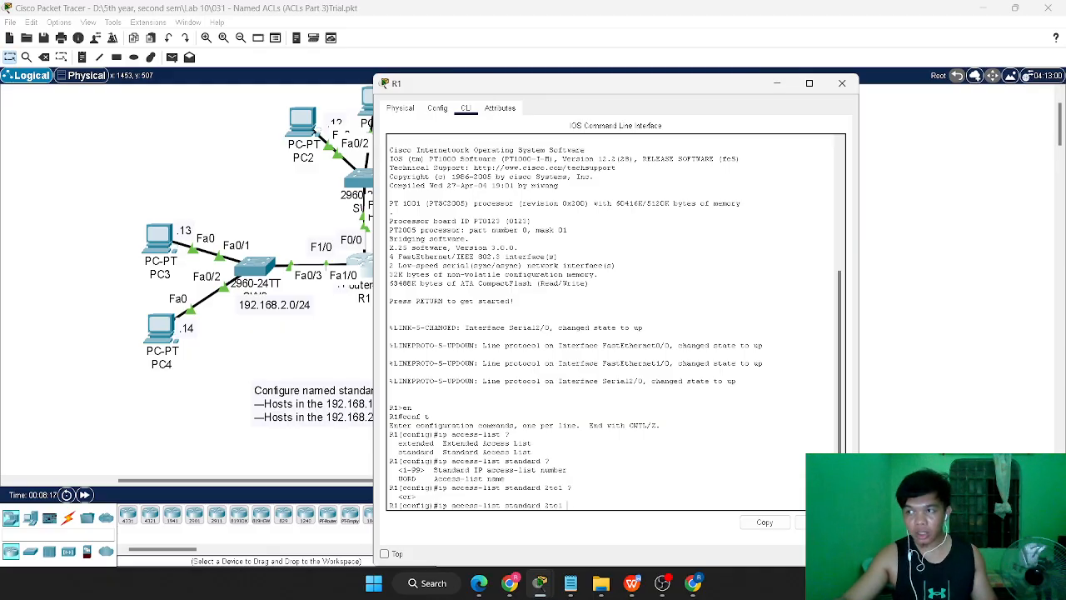
pyautogui.press('Return')
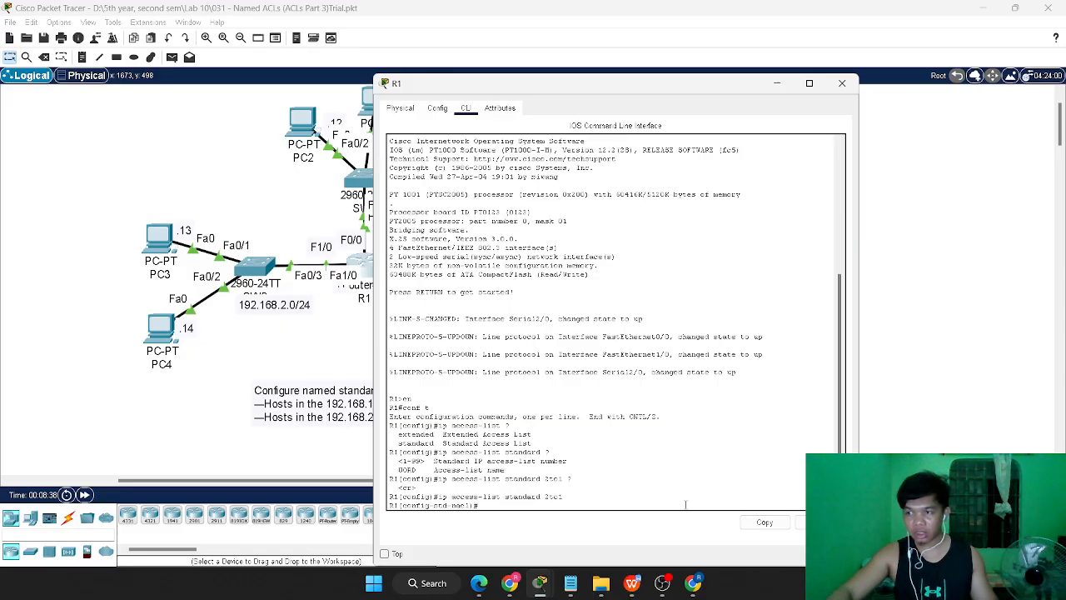
# - Add a rule to access list 2to1 denying 192.168.2.0 with wildcard mask 0.0.0.255
pyautogui.write('deny ')
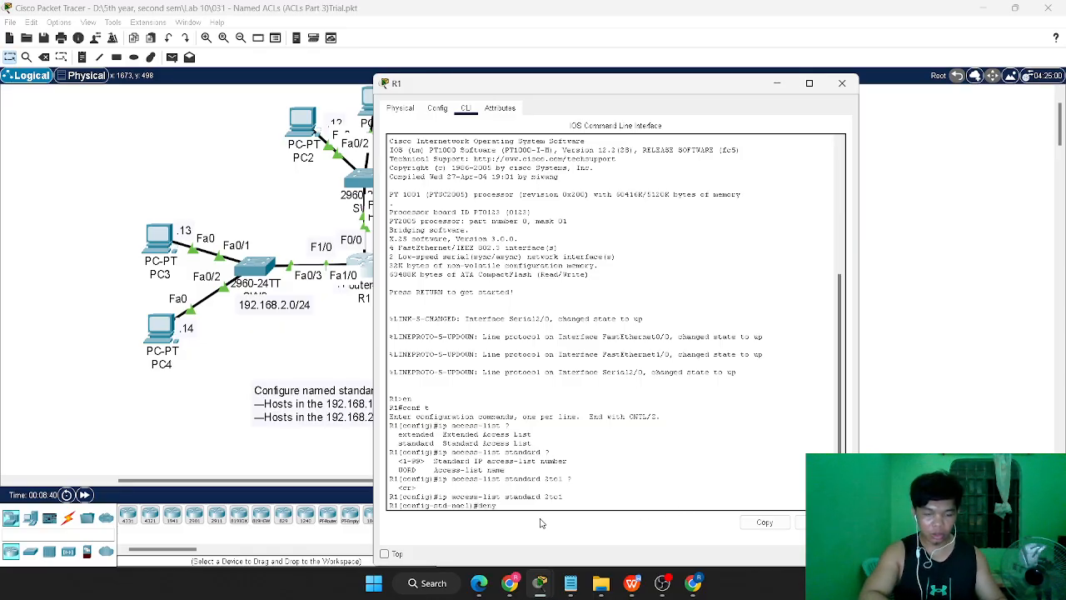
pyautogui.write('192.168')
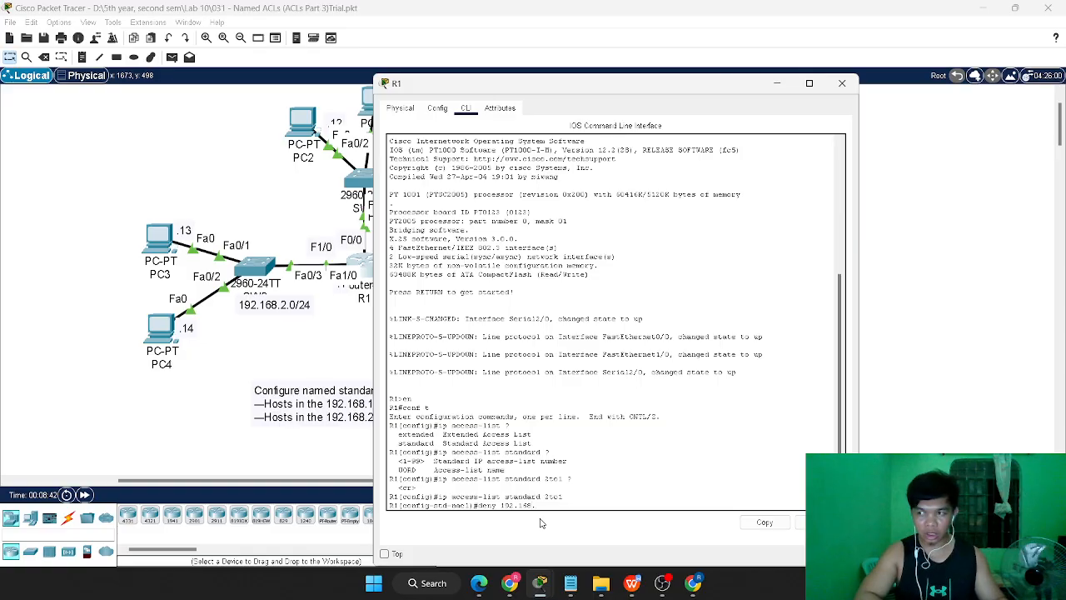
pyautogui.write('.2.0')
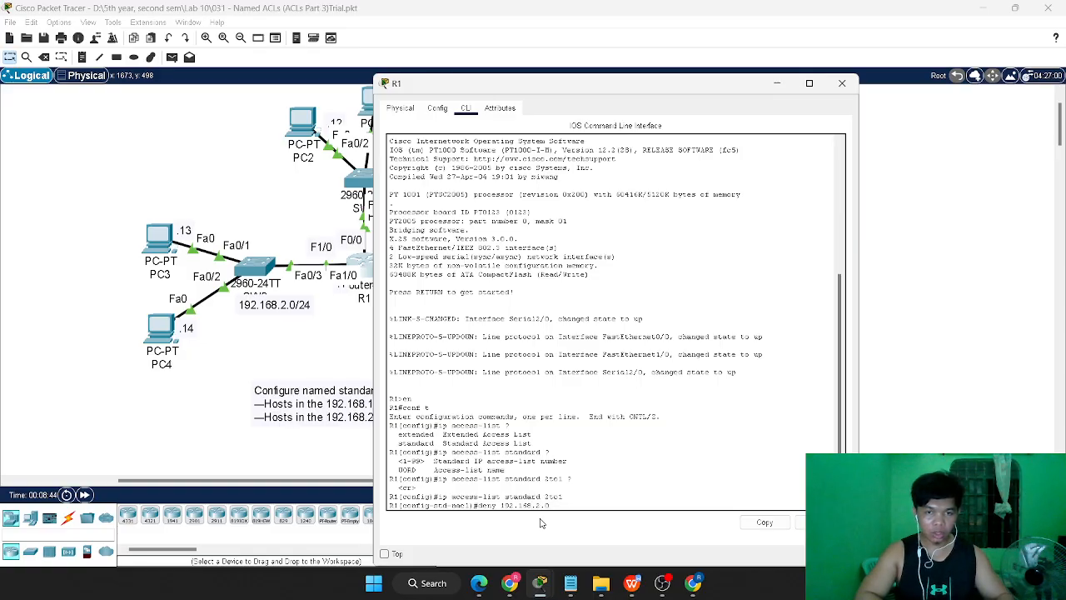
pyautogui.write(' 0.')
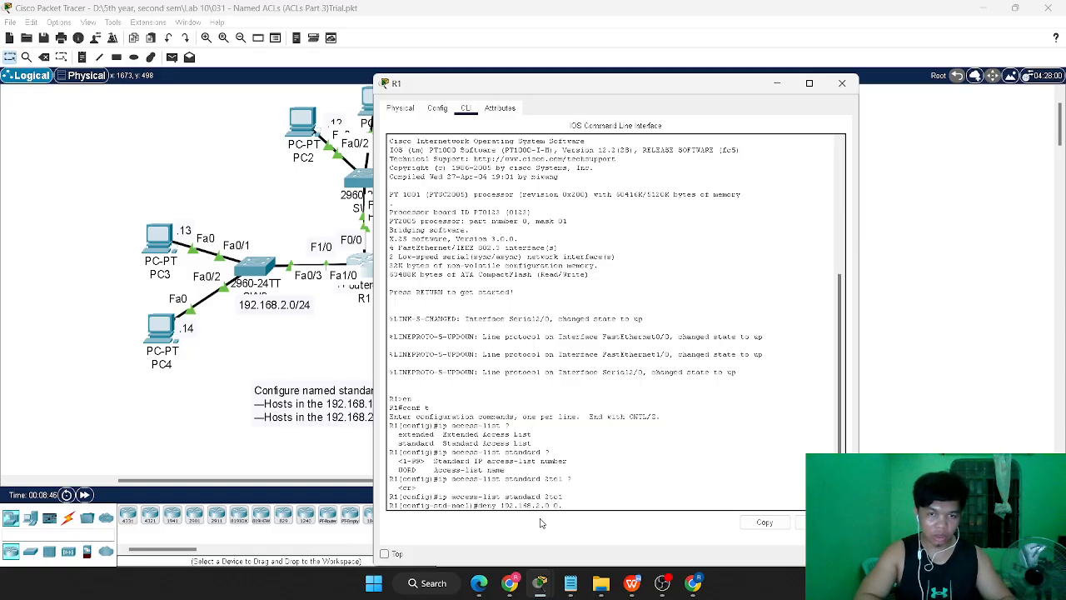
pyautogui.write('0.0.255')
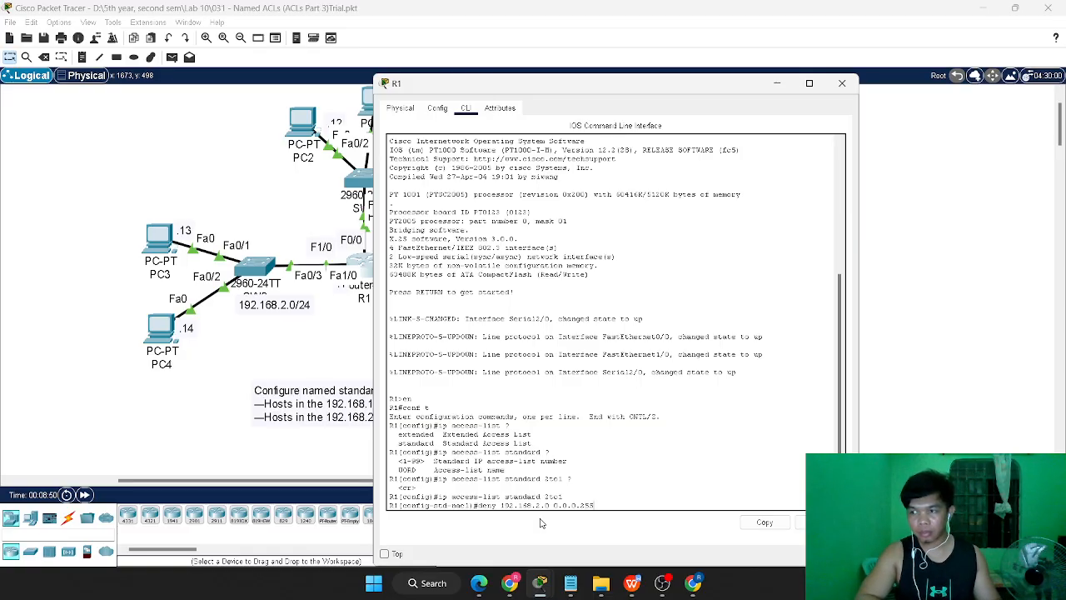
pyautogui.press('Return')
# - Add a permit any rule to access list 2to1 and return to global configuration mode
pyautogui.write('permi')
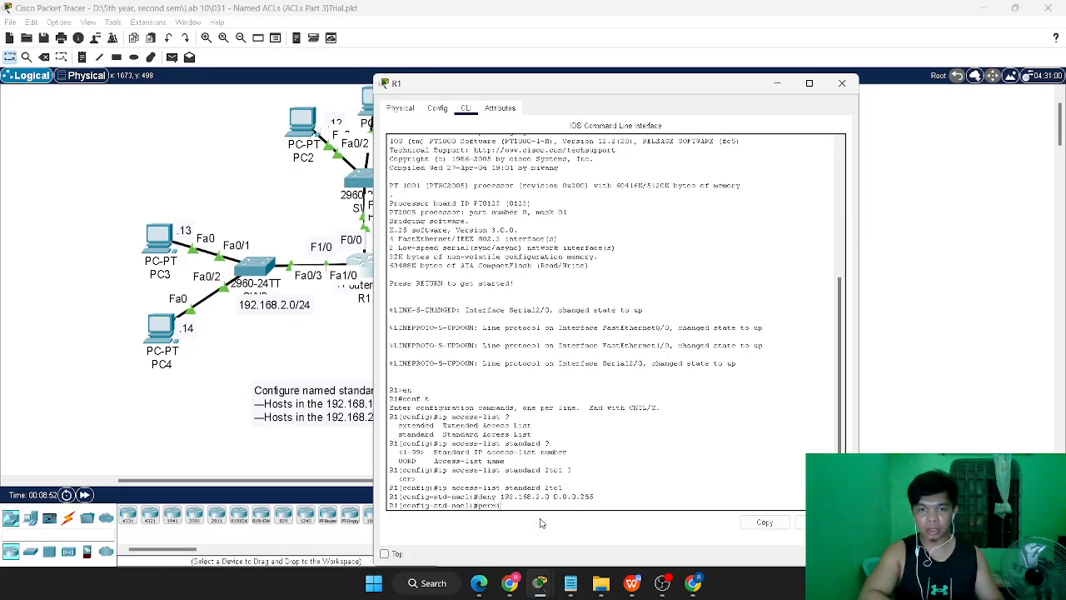
pyautogui.write('t any')
pyautogui.press('Return')
pyautogui.write('exit')
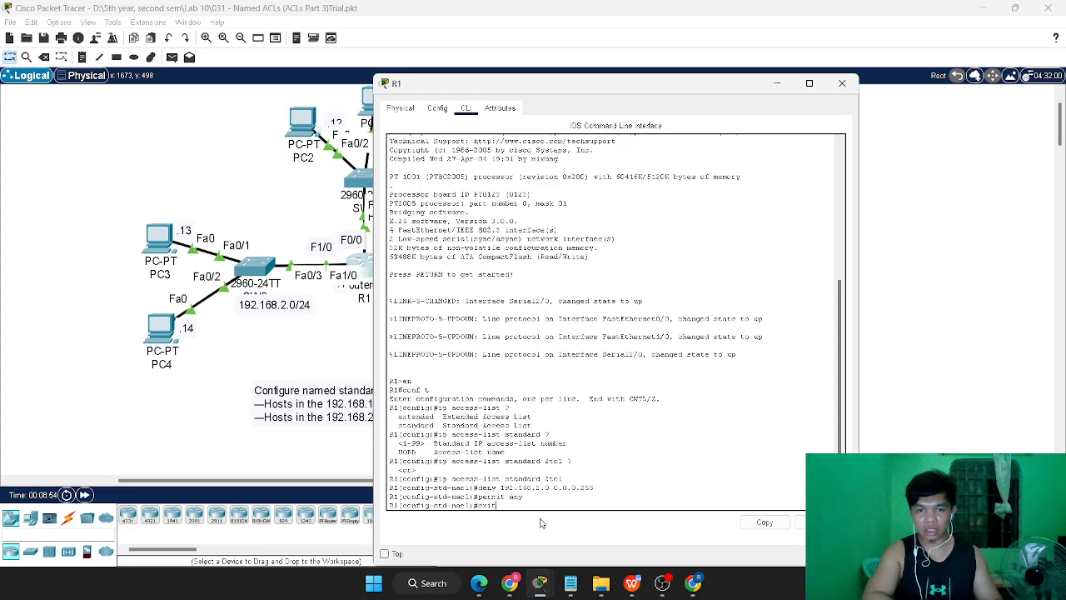
pyautogui.press('Return')
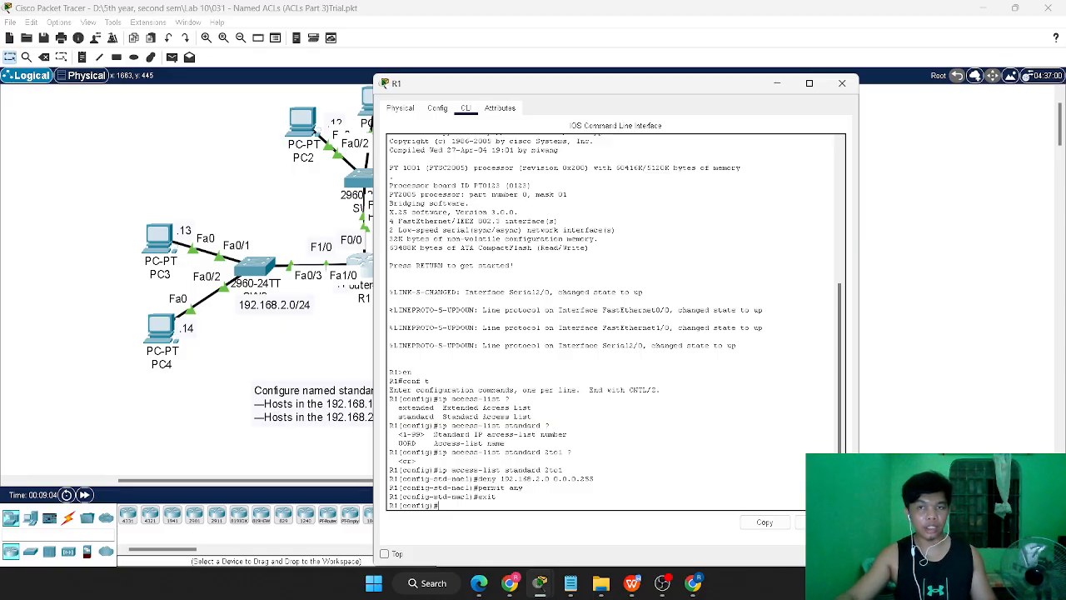
# - Check the ACL requirements in the topology note and create a standard named IP access list called 1to2 on R1
pyautogui.click(294, 454)
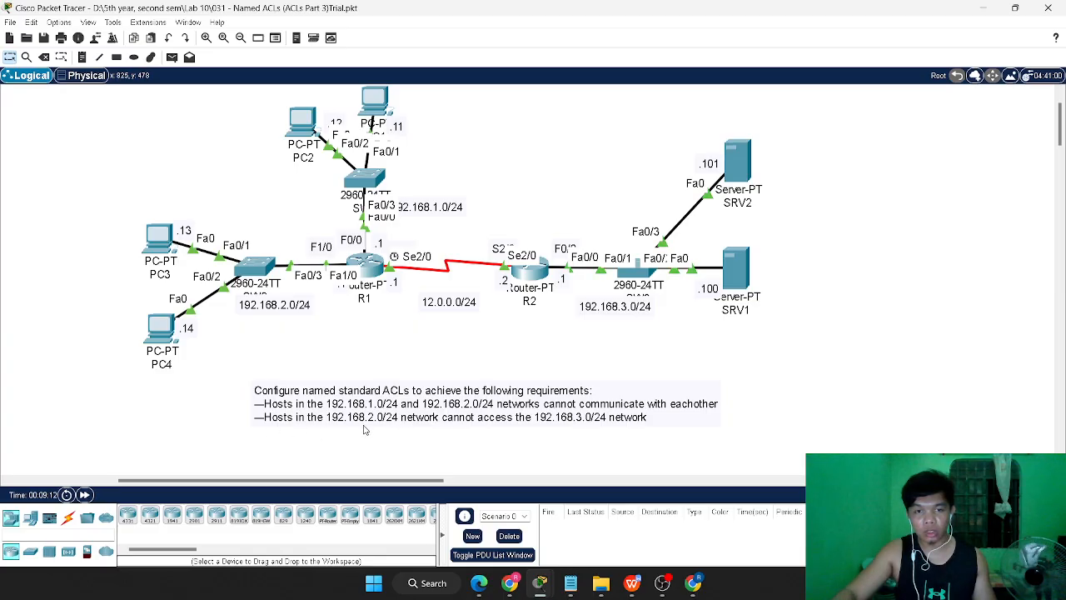
pyautogui.hotkey('alt', 'Tab')
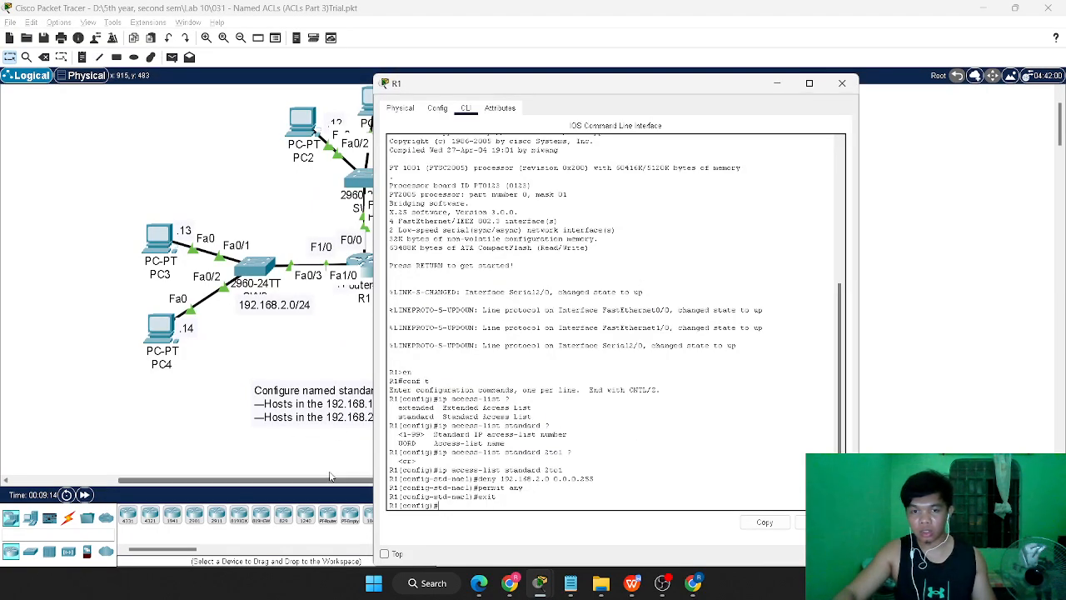
pyautogui.click(325, 440)
pyautogui.hotkey('alt', 'Tab')
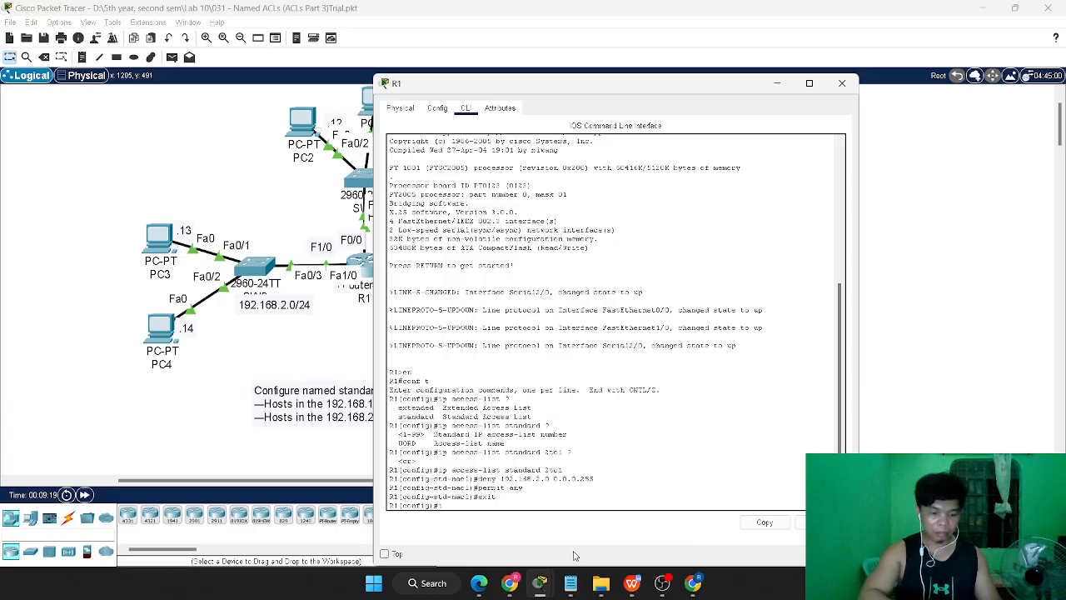
pyautogui.write('ip access-list')
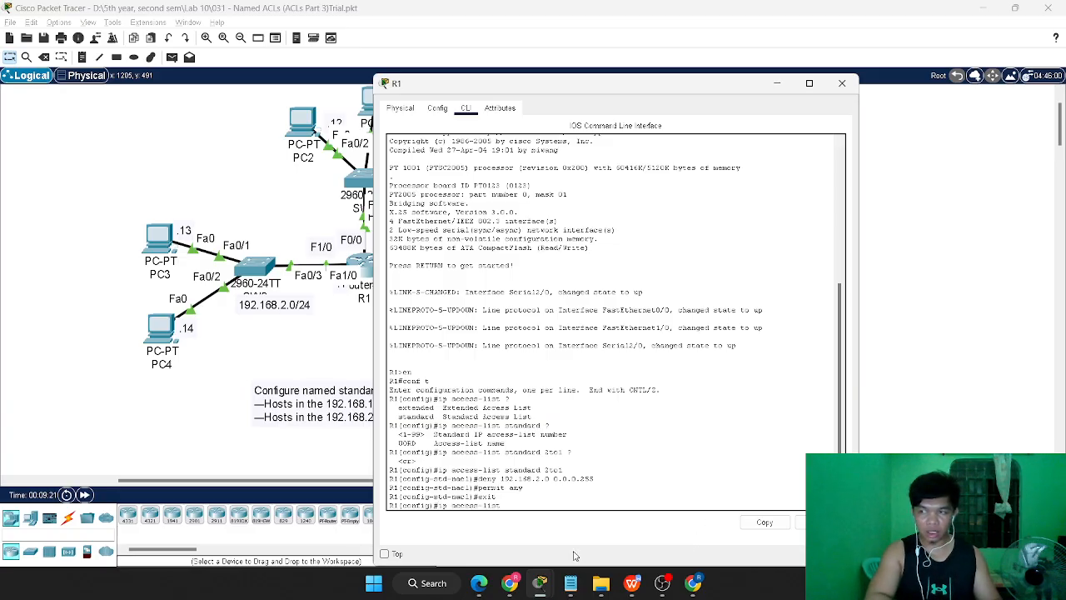
pyautogui.write(' stand')
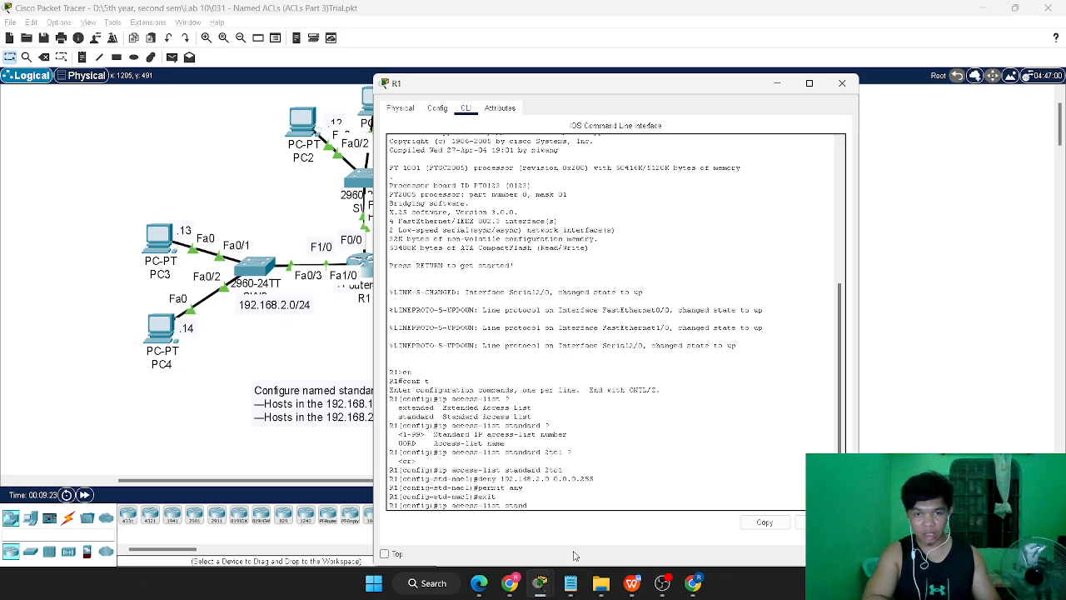
pyautogui.write('ard 1t')
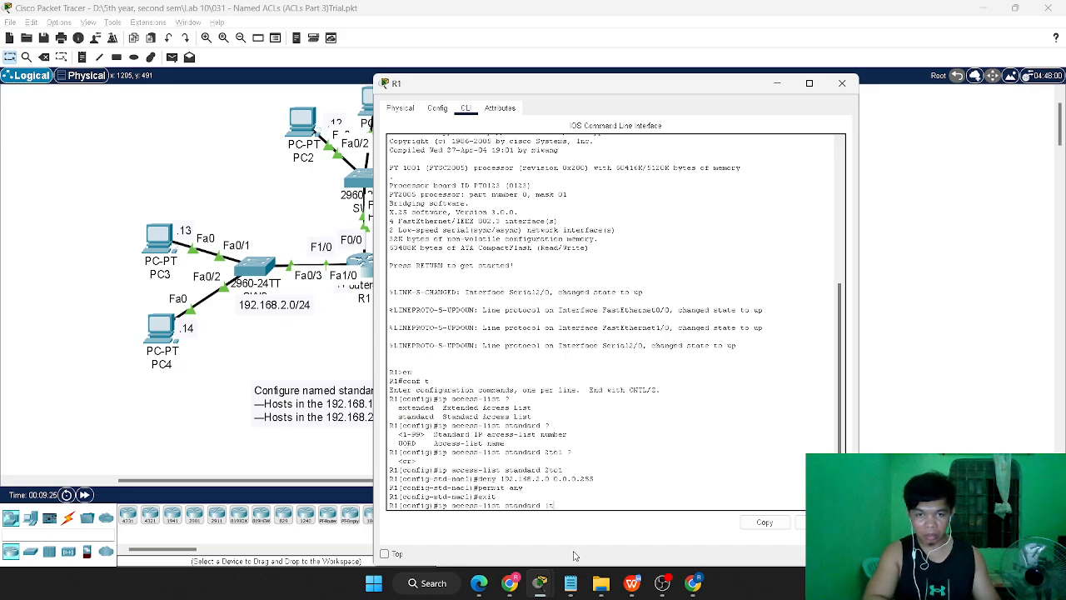
pyautogui.write('2')
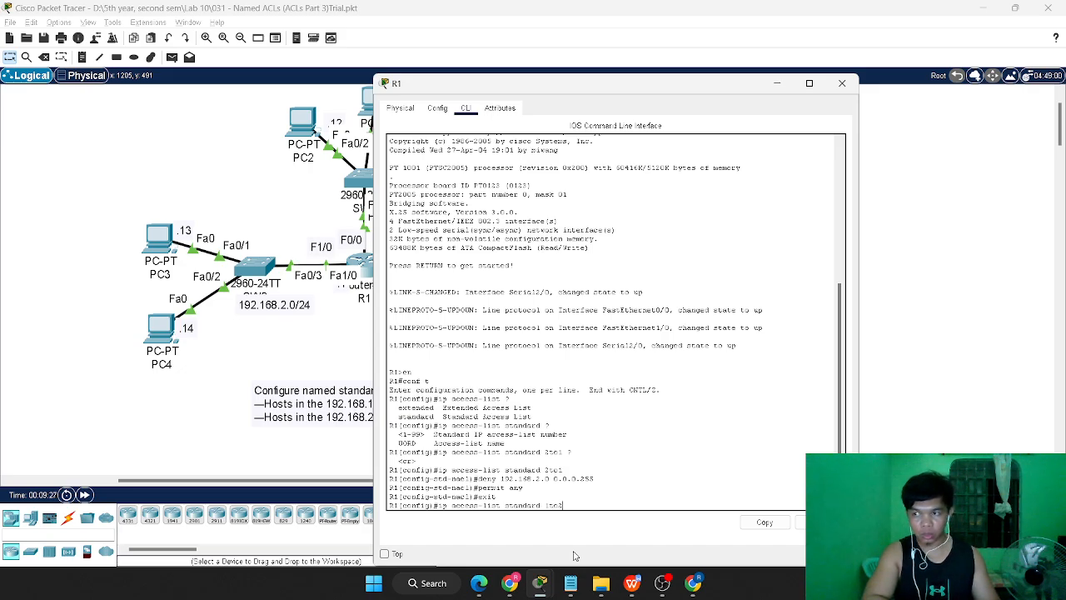
pyautogui.press('Return')
# - Add a rule to access list 1to2 denying 192.168.1.0 with wildcard mask 0.0.0.255
pyautogui.write('deny ')
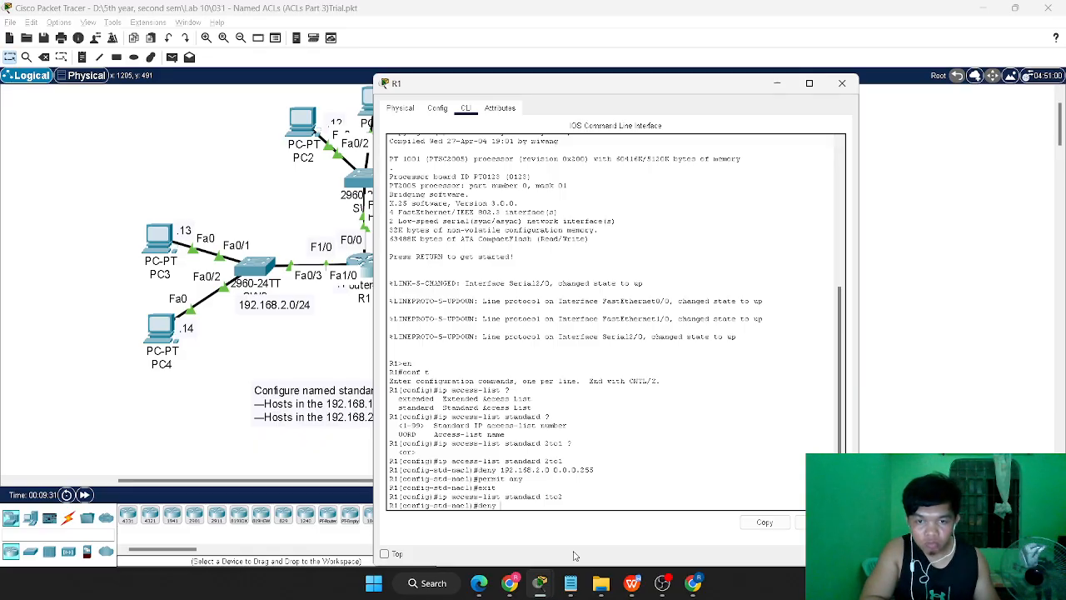
pyautogui.write('192.')
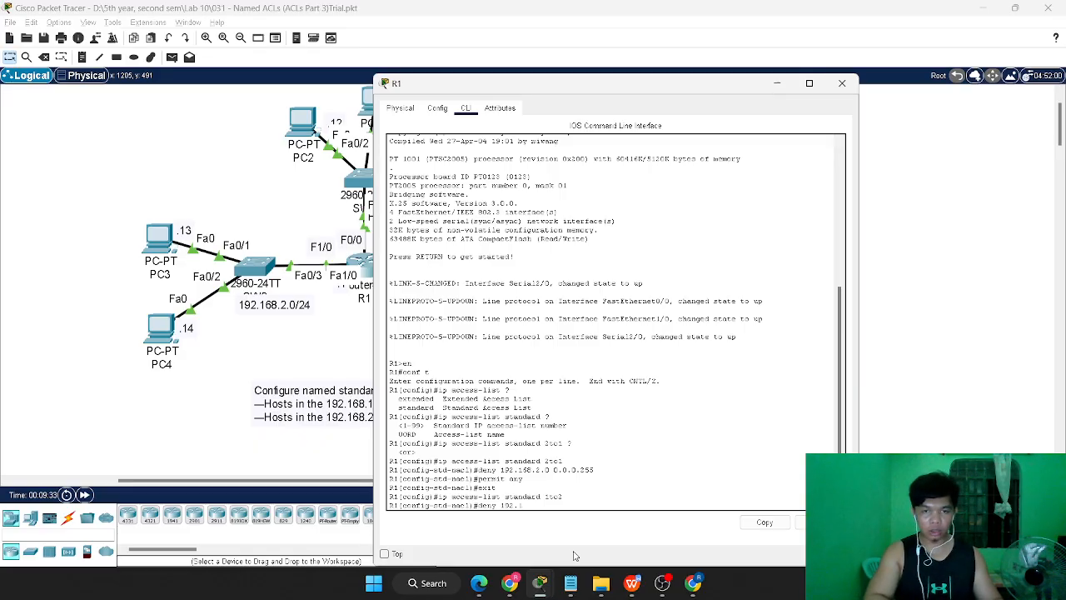
pyautogui.write('168.1.')
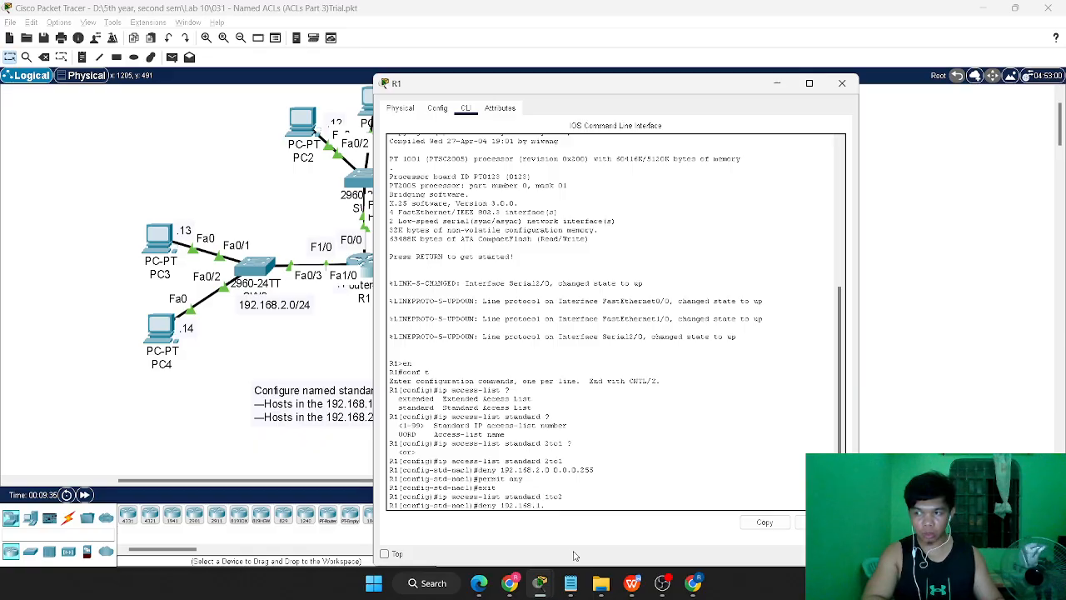
pyautogui.write('0')
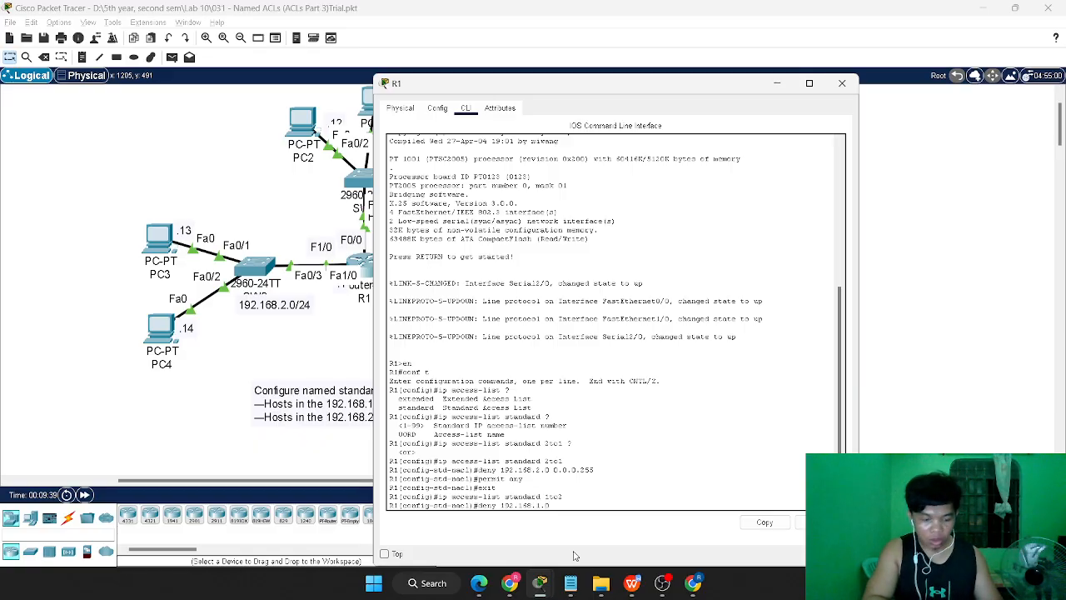
pyautogui.write(' 0.0.0.')
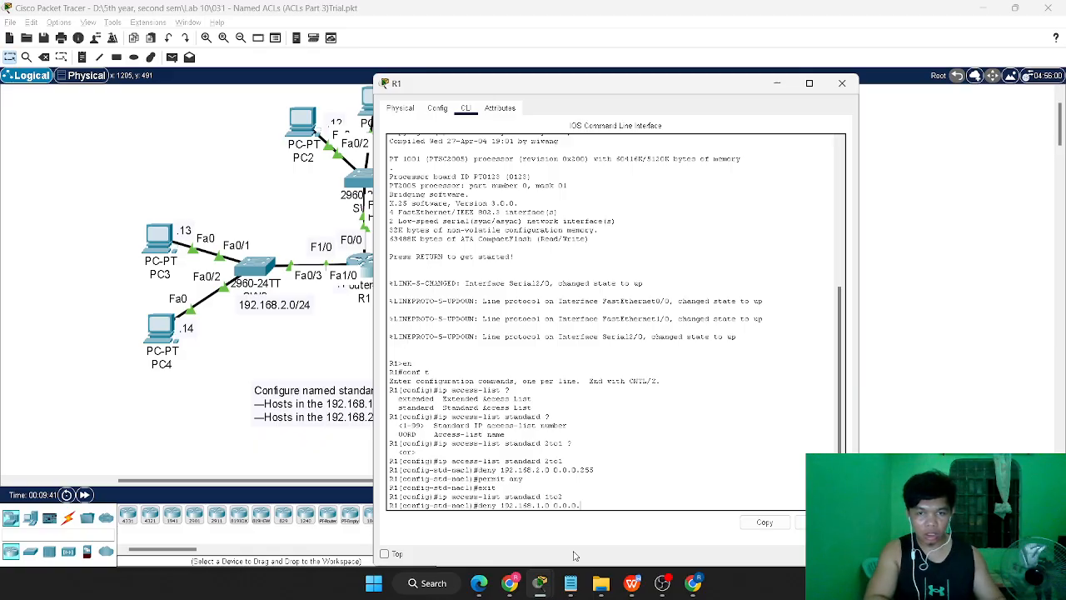
pyautogui.write('255')
pyautogui.press('Return')
# - Add a permit any rule to access list 1to2 and return to global configuration mode
pyautogui.write('permit any')
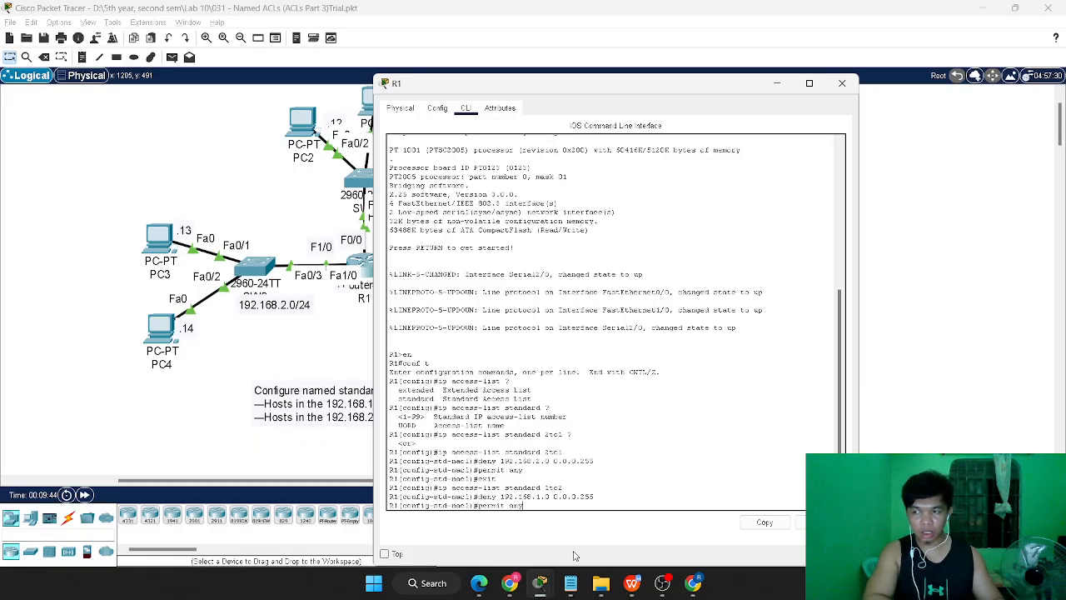
pyautogui.press('Return')
pyautogui.write('exit')
pyautogui.press('Return')
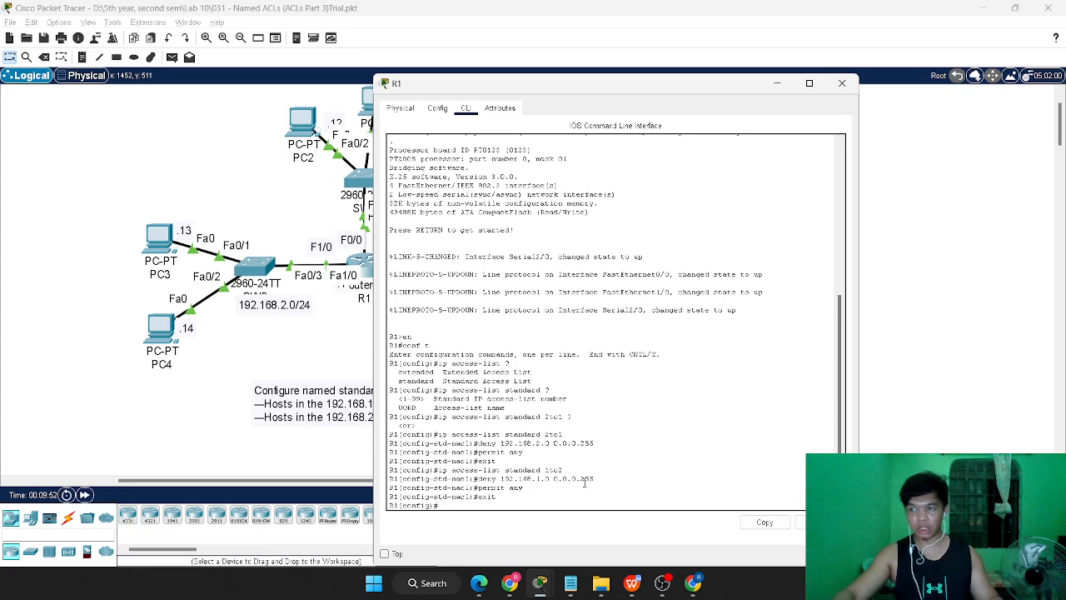
# - Apply access list 2to1 in the outbound direction on R1's interface f0/0
pyautogui.write('int f0')
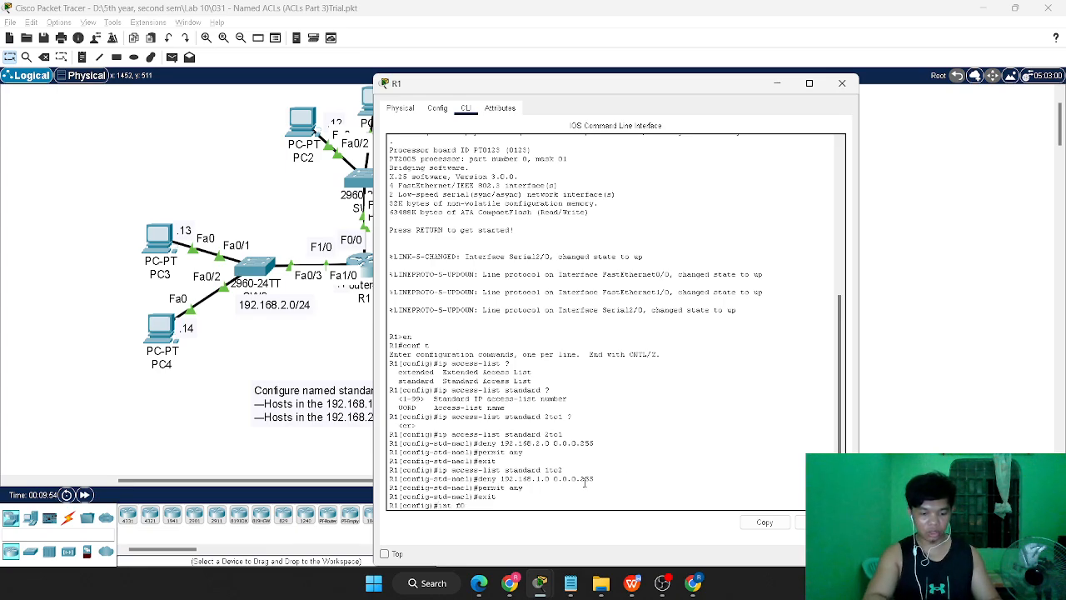
pyautogui.write('/0')
pyautogui.press('Return')
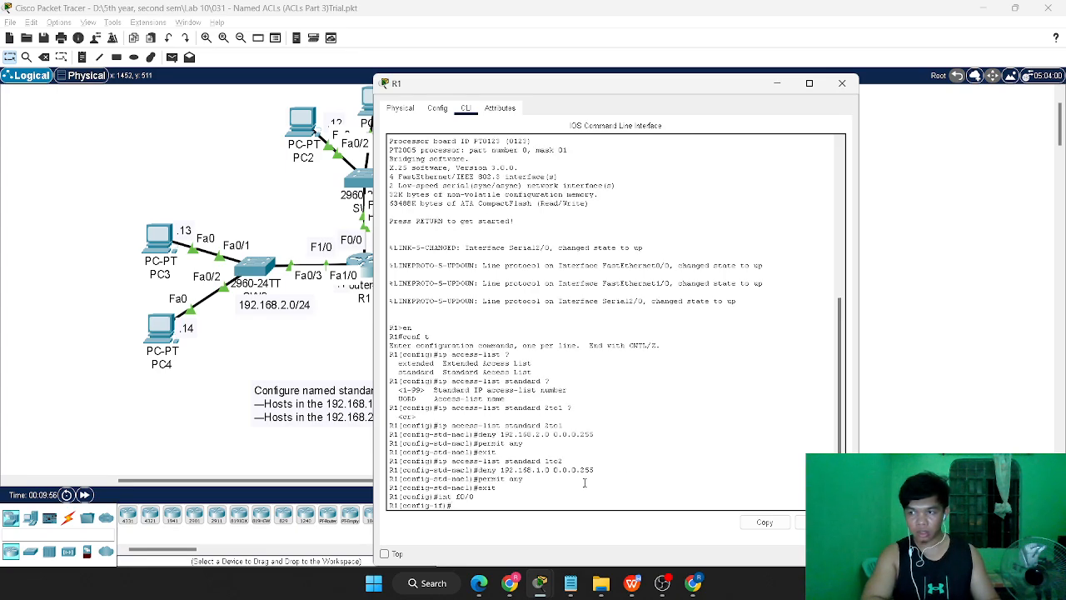
pyautogui.write('ip access')
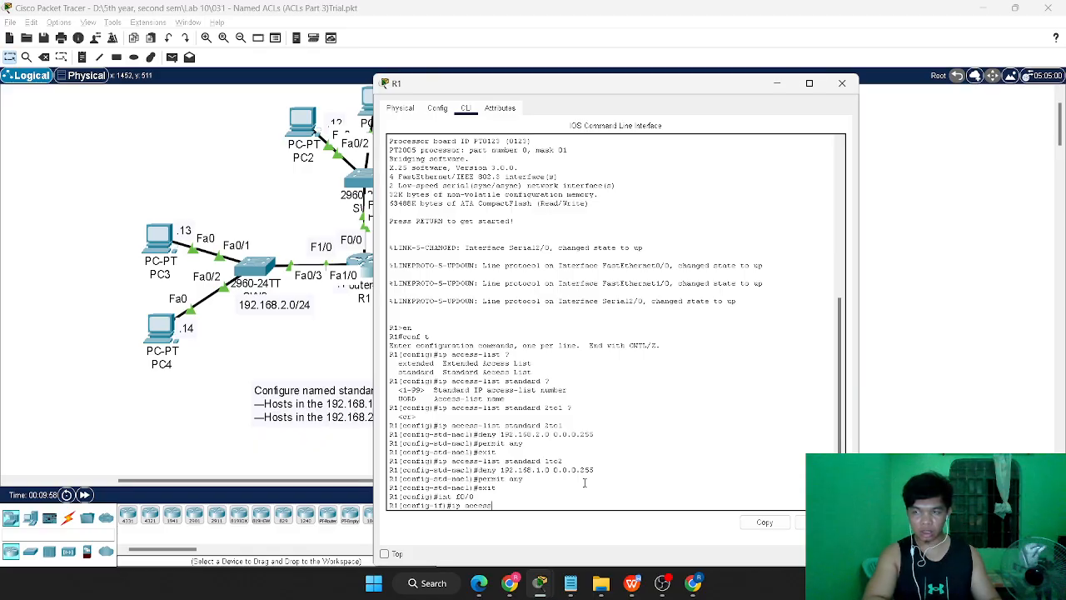
pyautogui.write('-gro')
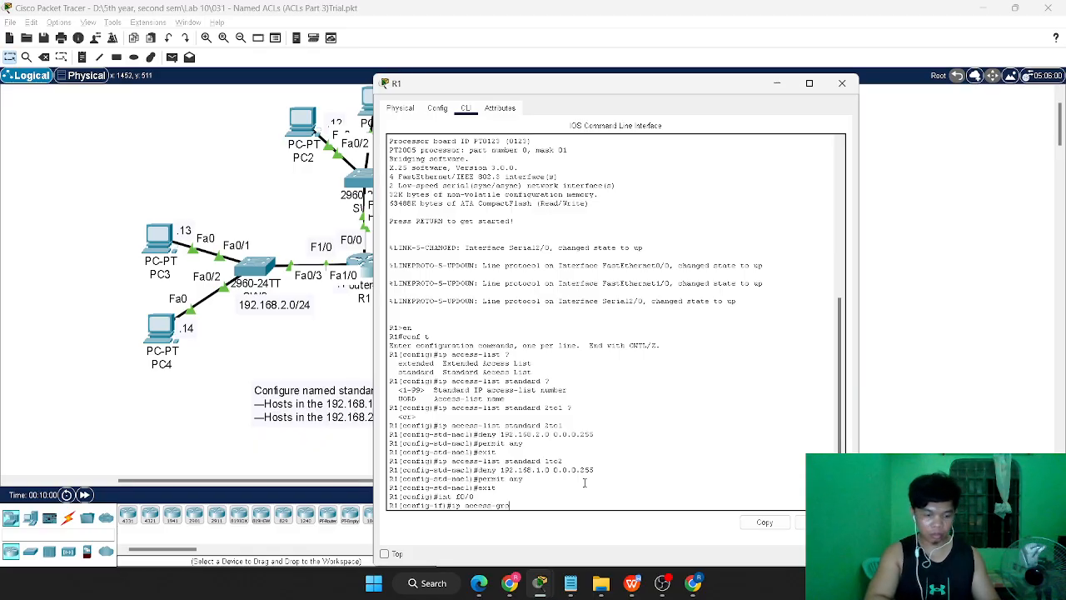
pyautogui.write('up 2to1')
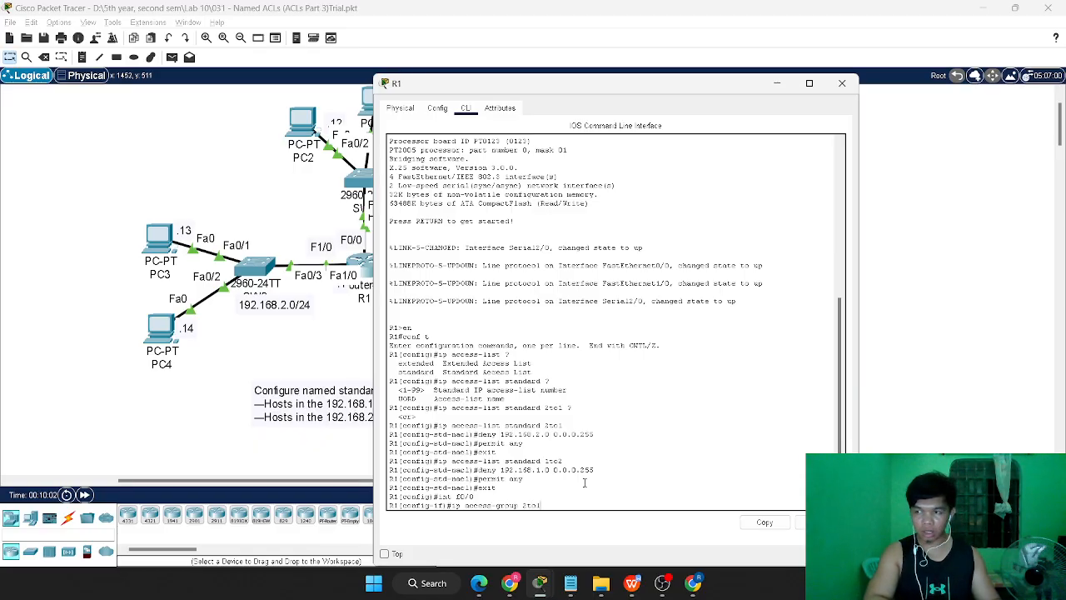
pyautogui.write(' out')
pyautogui.press('Return')
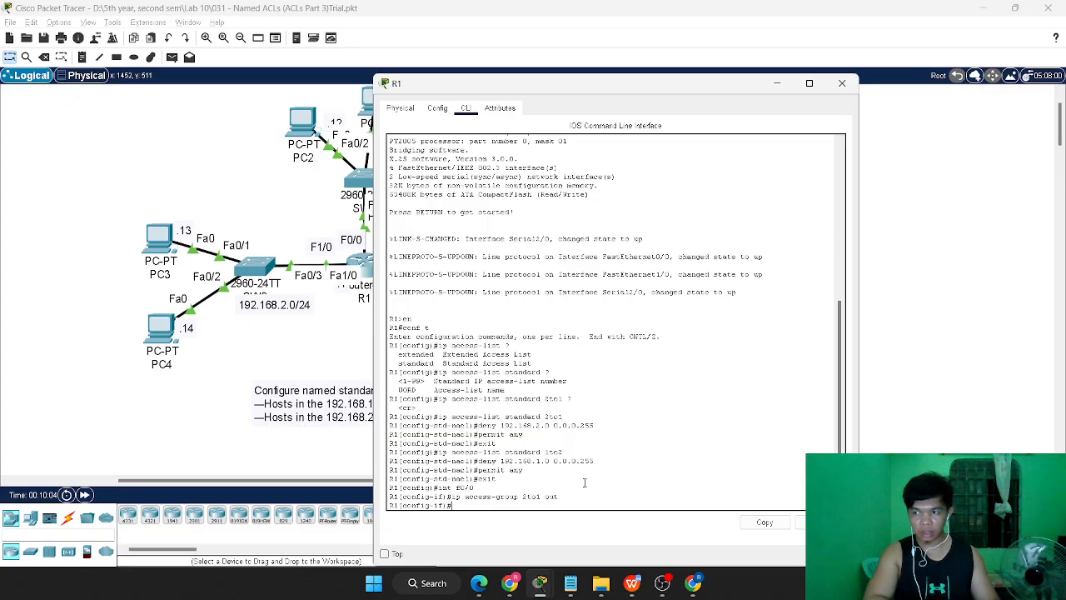
# - Apply access list 1to2 in the outbound direction on R1's interface f1/0
pyautogui.write('ex')
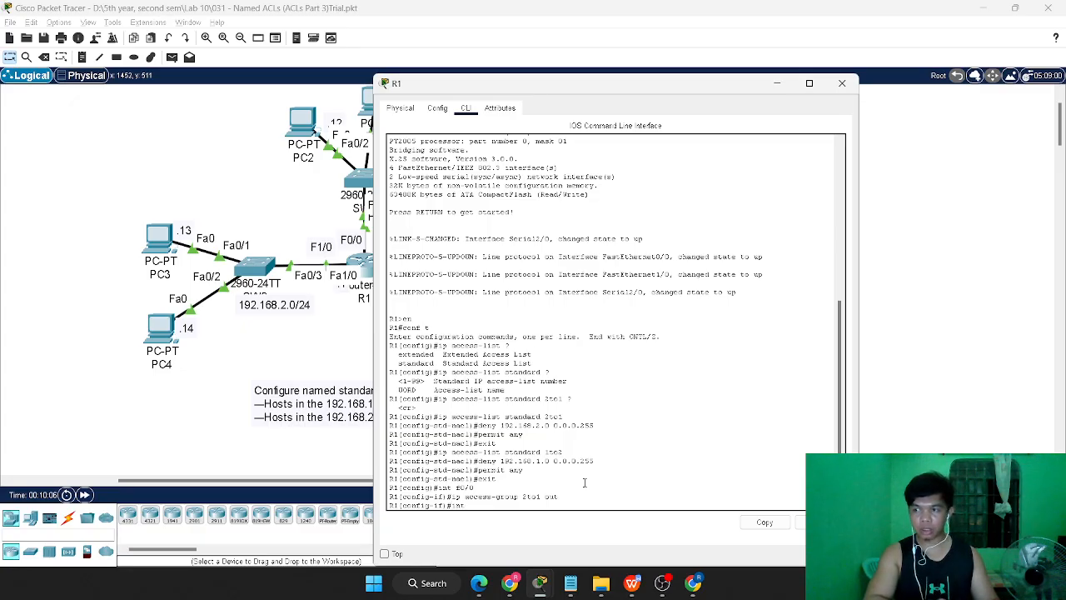
pyautogui.write('it')
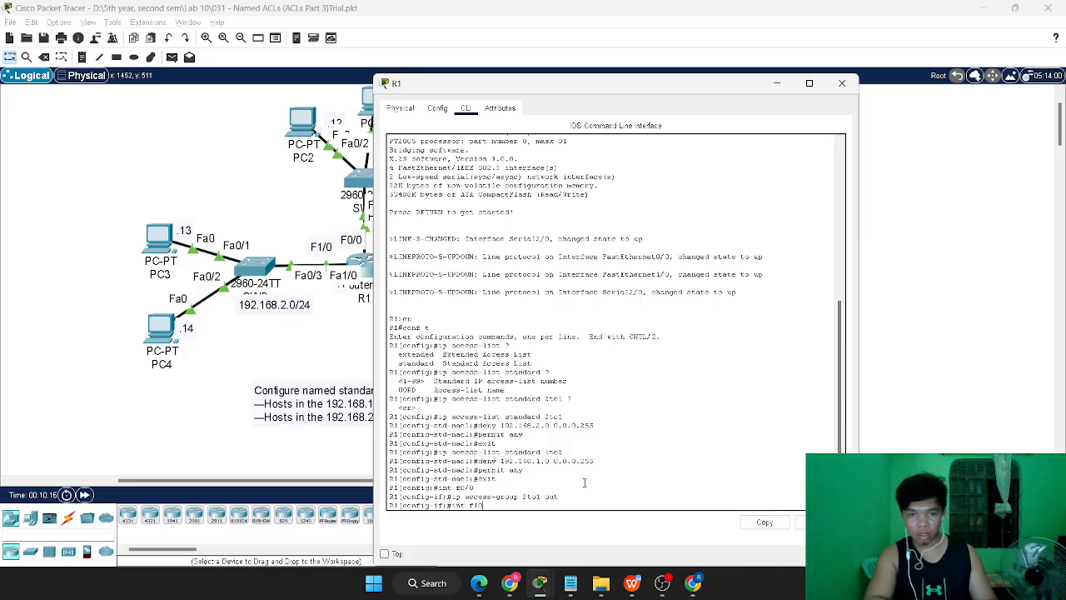
pyautogui.press('Return')
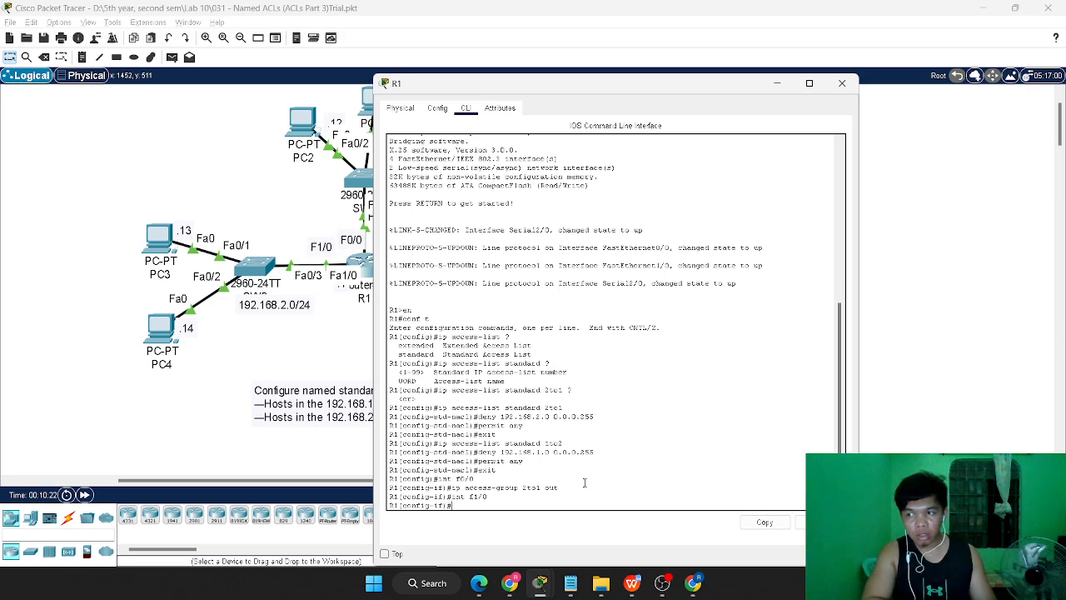
pyautogui.write('ip ac')
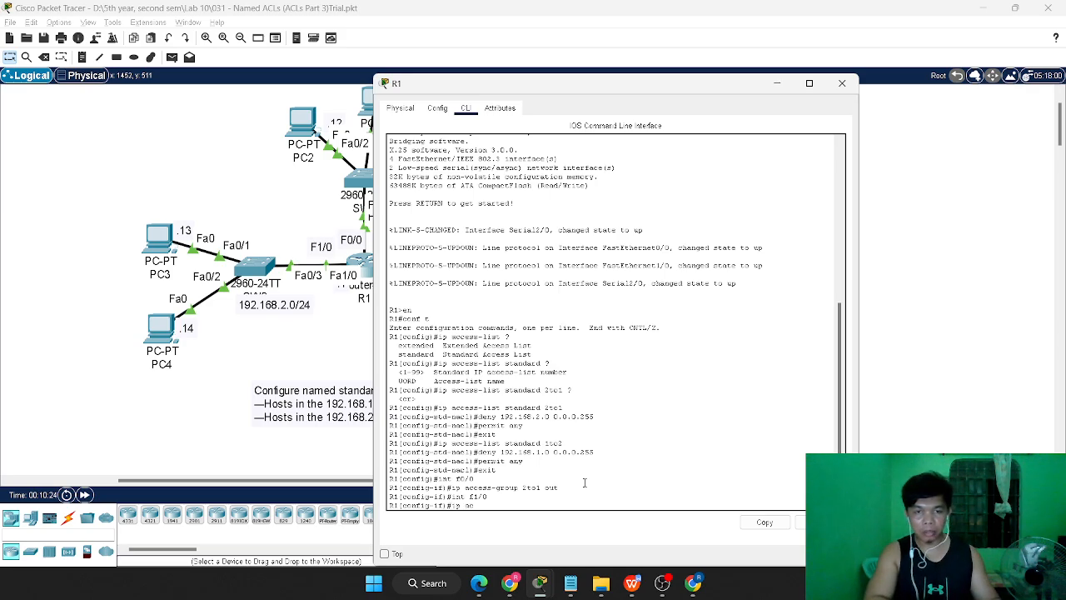
pyautogui.write('cess-grou')
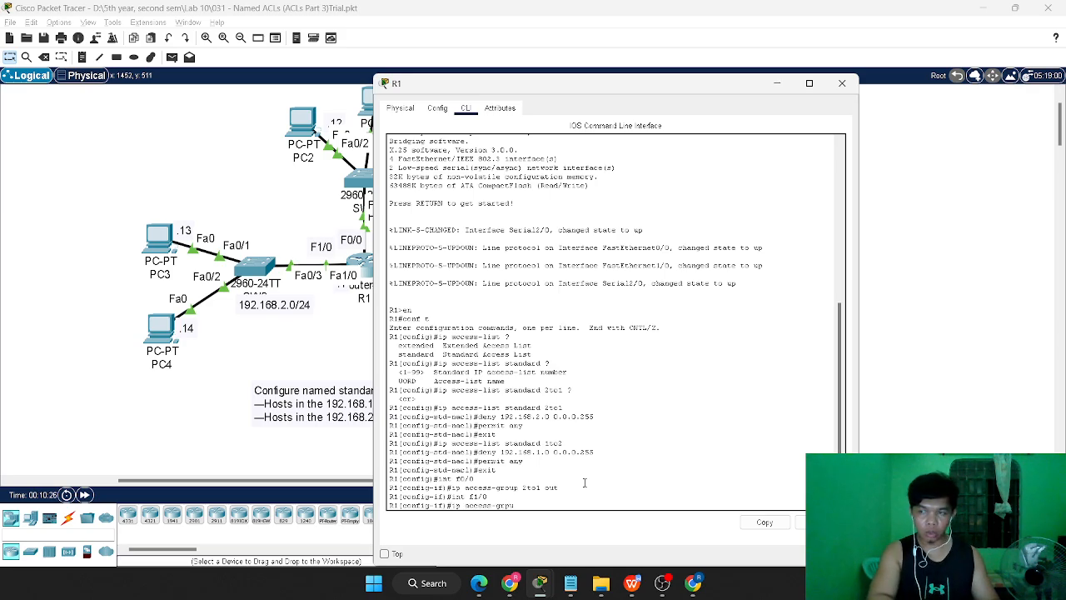
pyautogui.write('p')
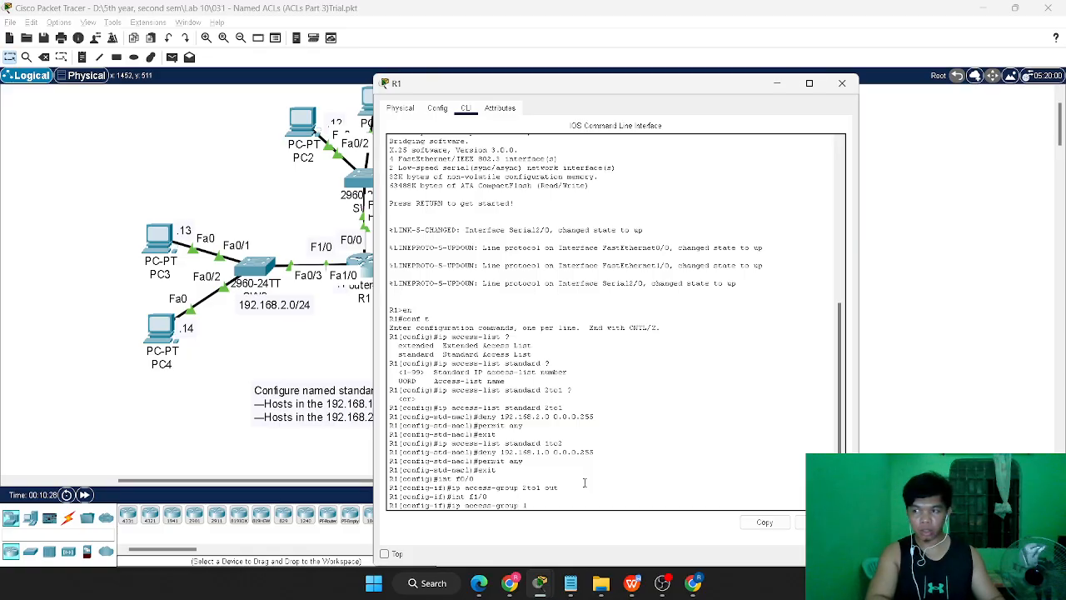
pyautogui.write(' 1to2')
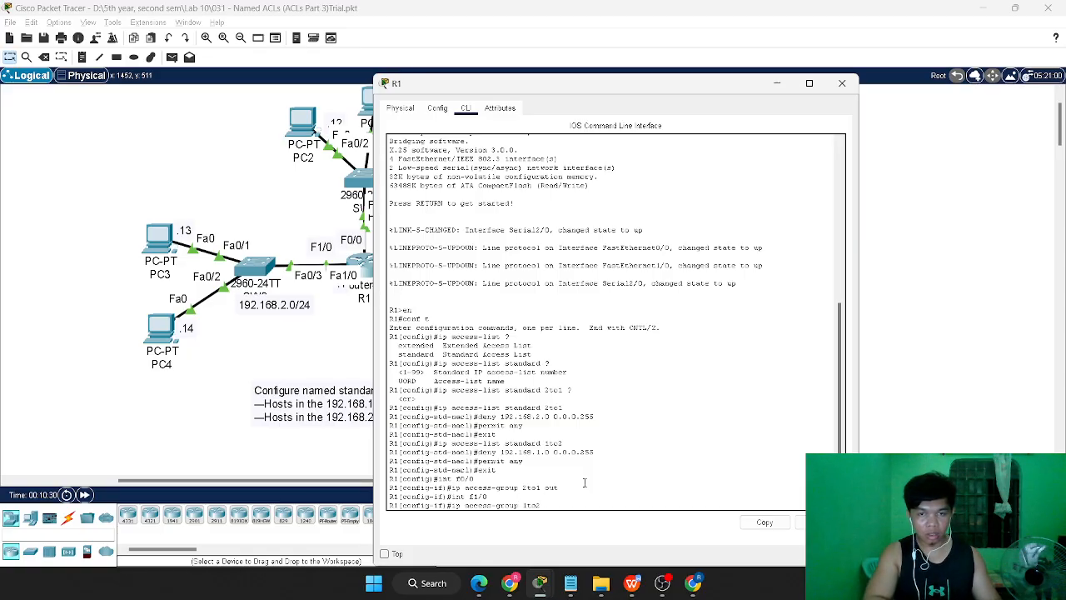
pyautogui.write(' out')
pyautogui.press('Return')
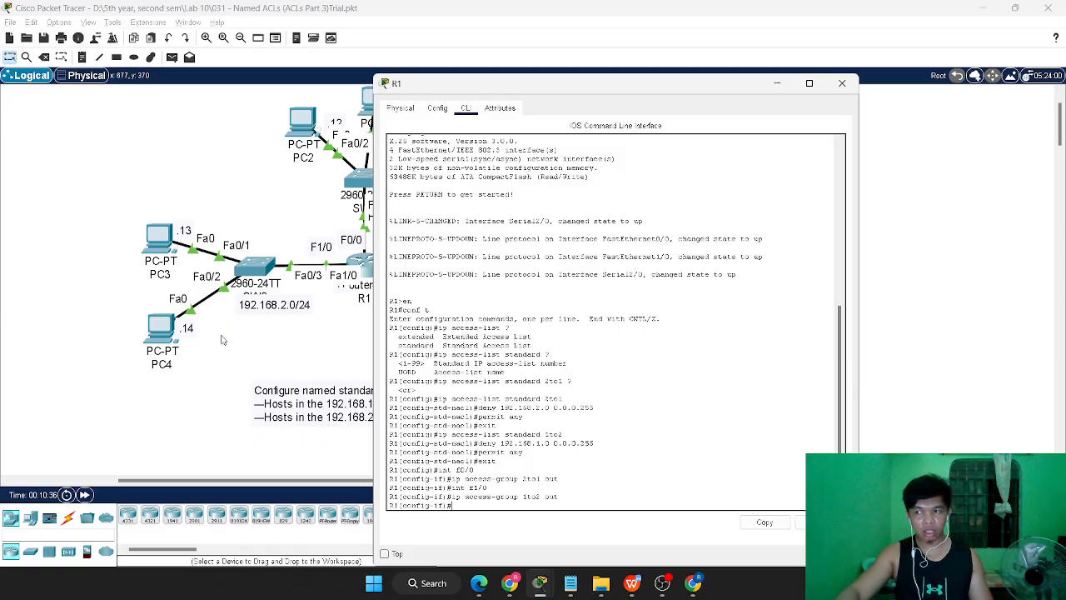
# - Leave R1's command line and open the Command Prompt on PC1 in the 192.168.1.0/24 network
pyautogui.click(250, 364)
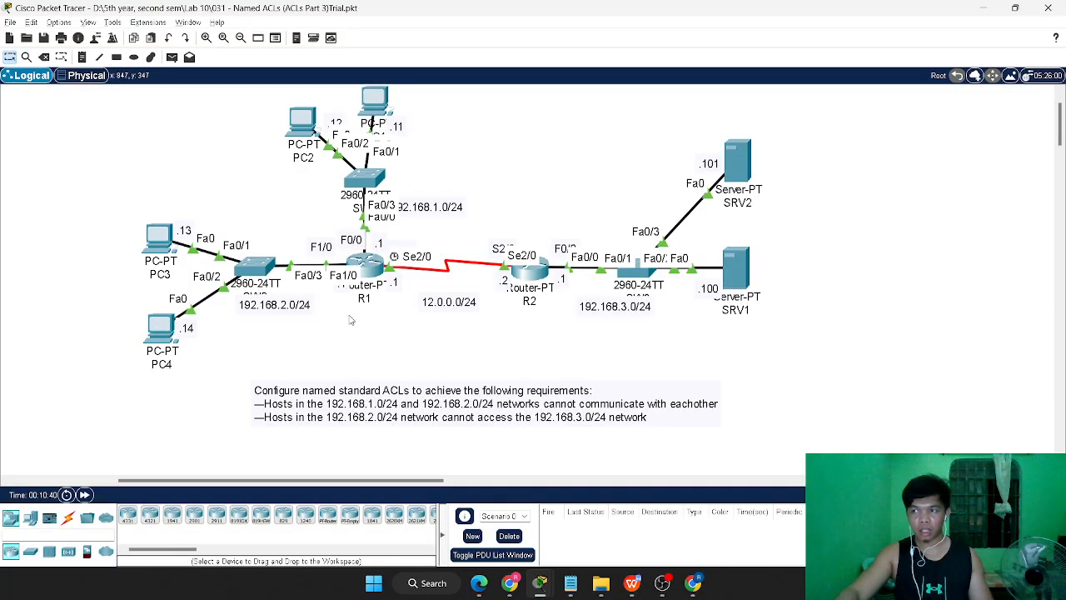
pyautogui.scroll(1, 349, 321)
pyautogui.click(375, 175)
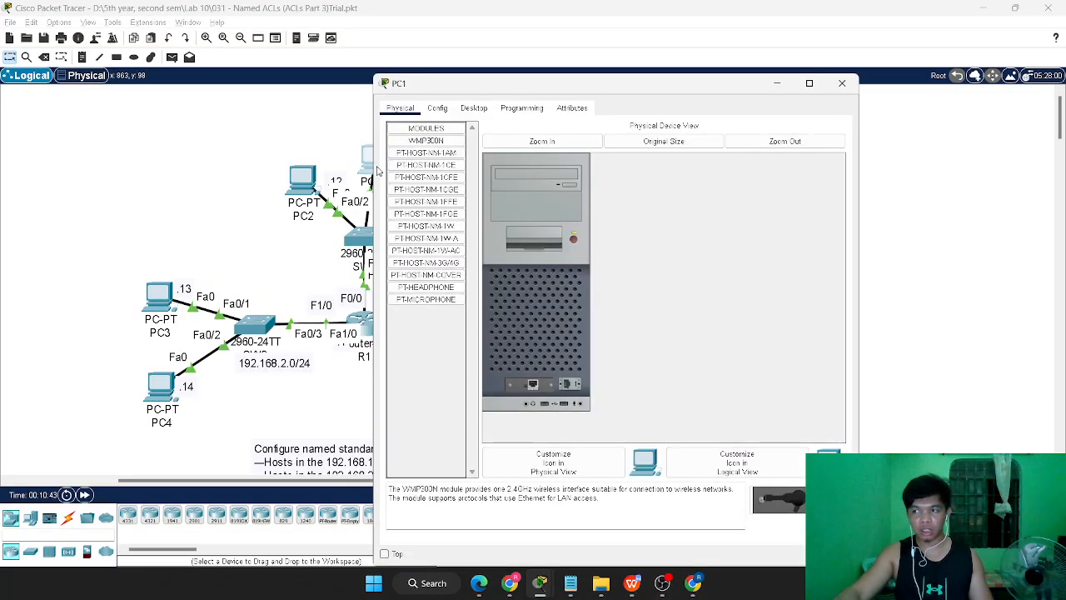
pyautogui.click(479, 110)
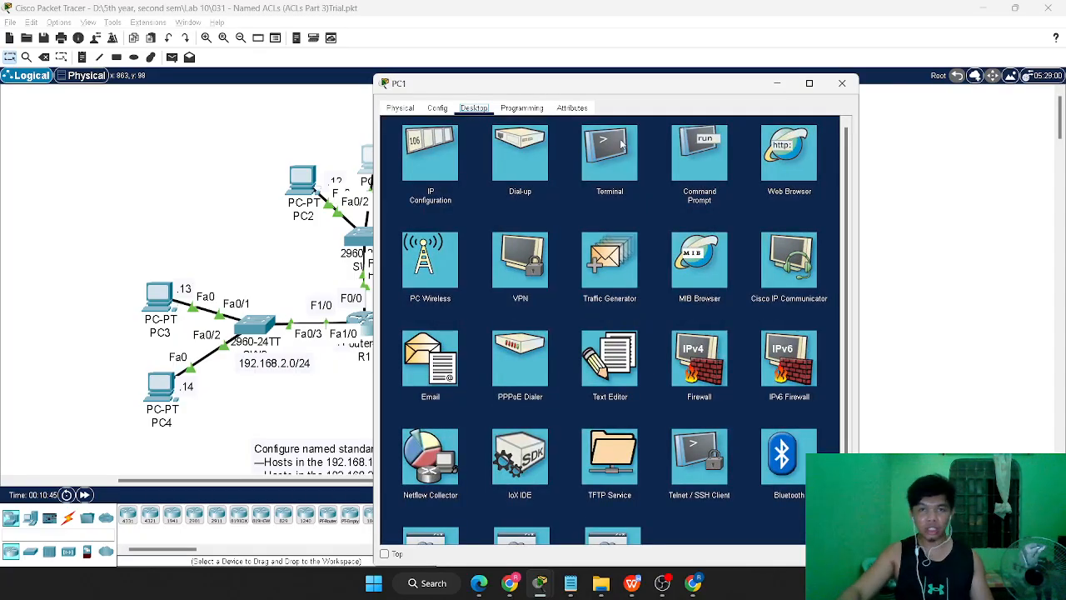
pyautogui.click(687, 156)
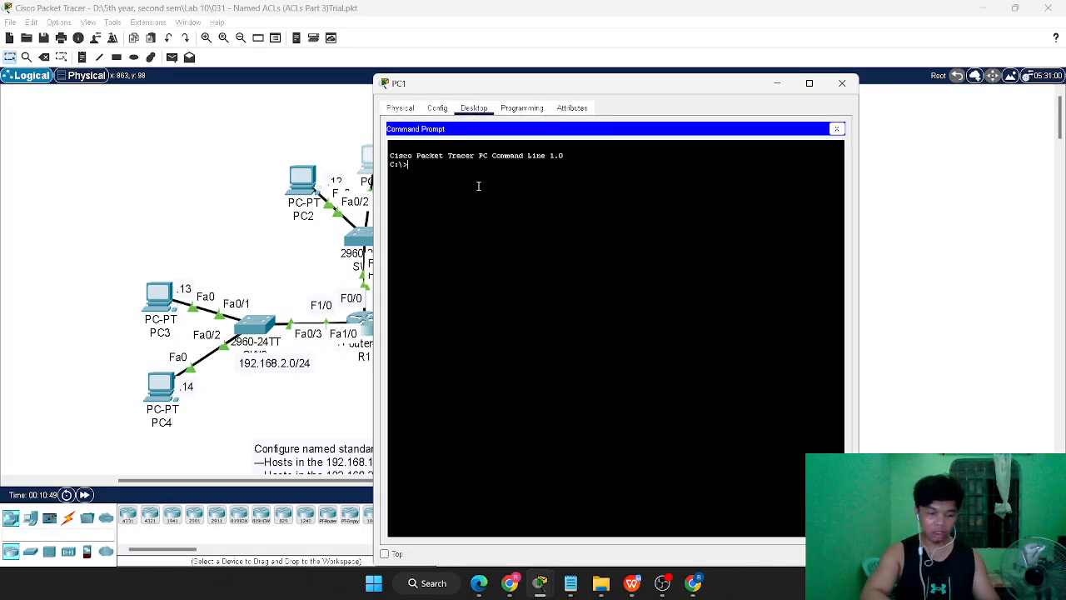
# - Test connectivity from PC1 to PC3 by pinging 192.168.2.13, keeping the topology in view beside the PC1 window
pyautogui.write('ping')
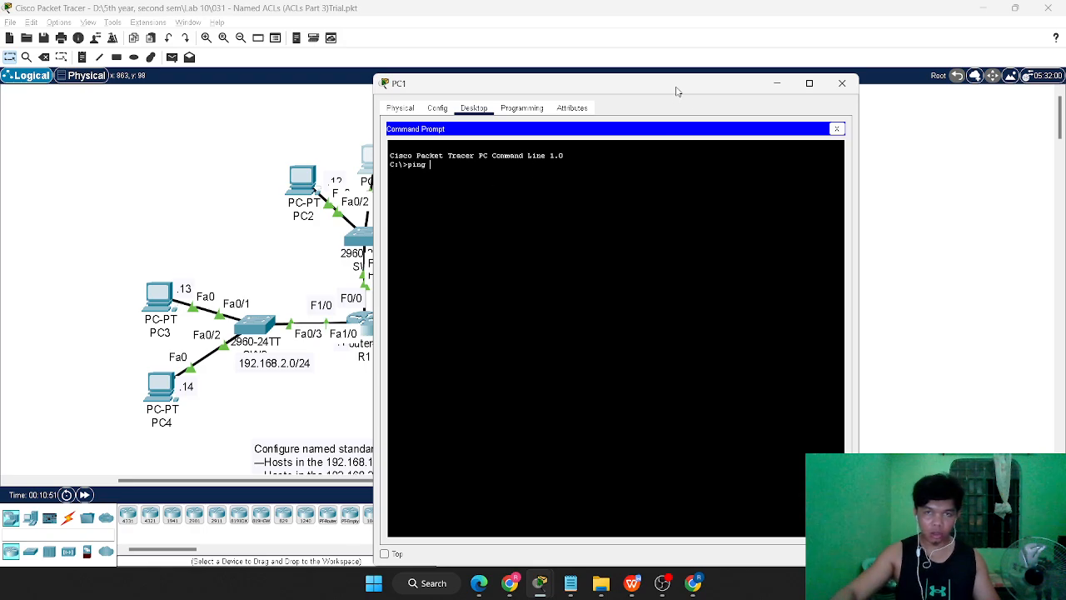
pyautogui.moveTo(677, 90); pyautogui.dragTo(816, 85)
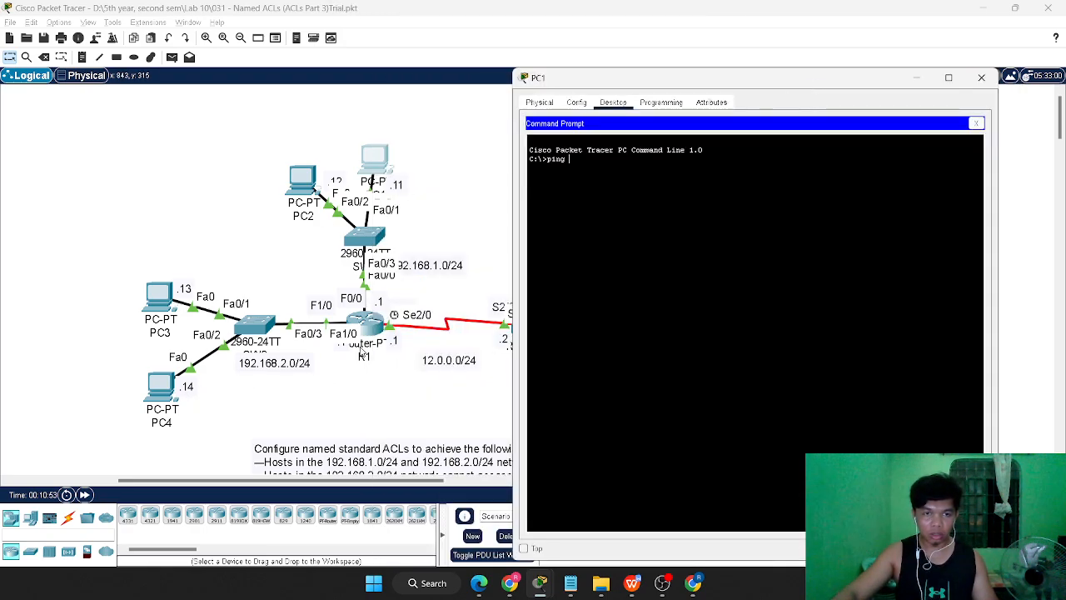
pyautogui.write('19')
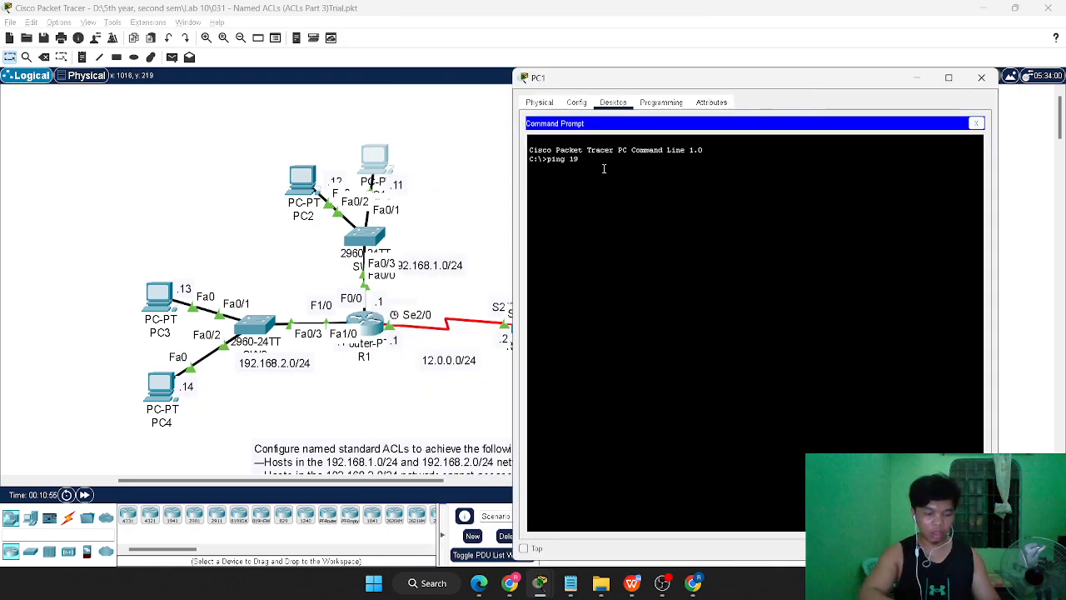
pyautogui.write('2.168.2.')
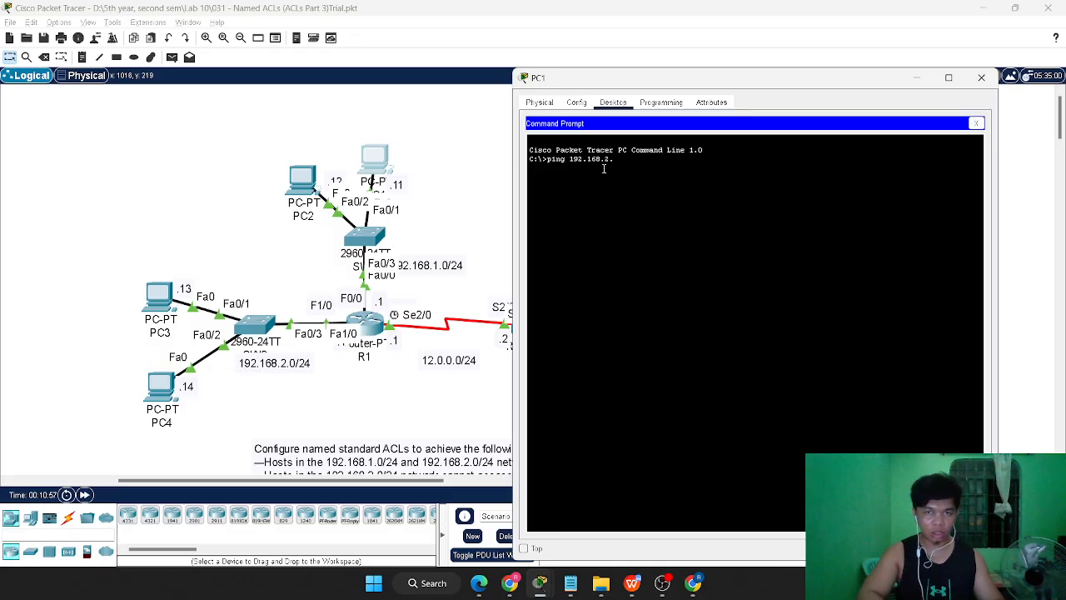
pyautogui.write('0')
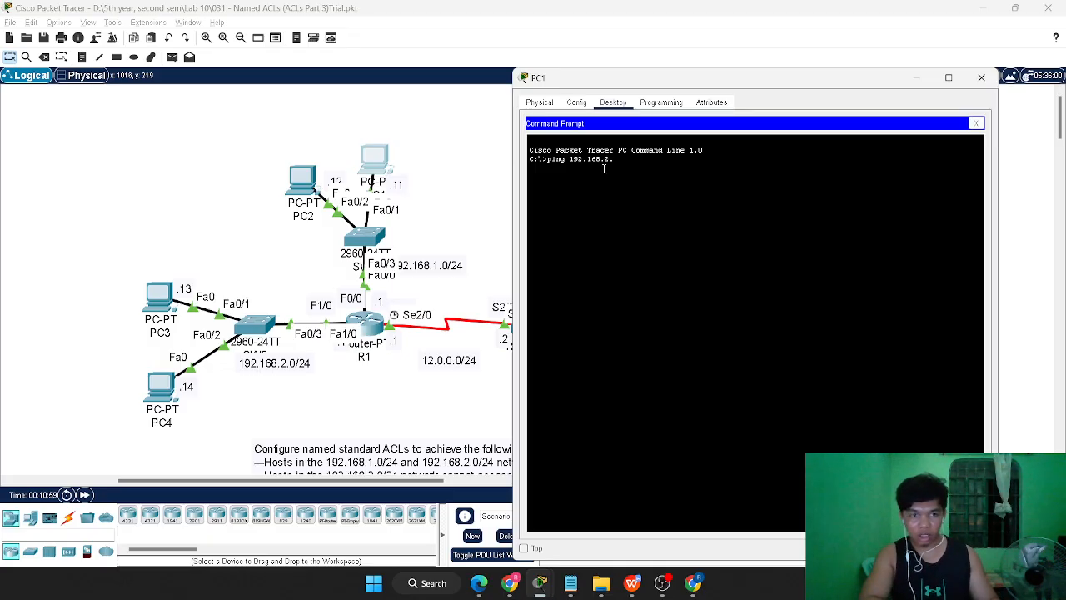
pyautogui.write('13')
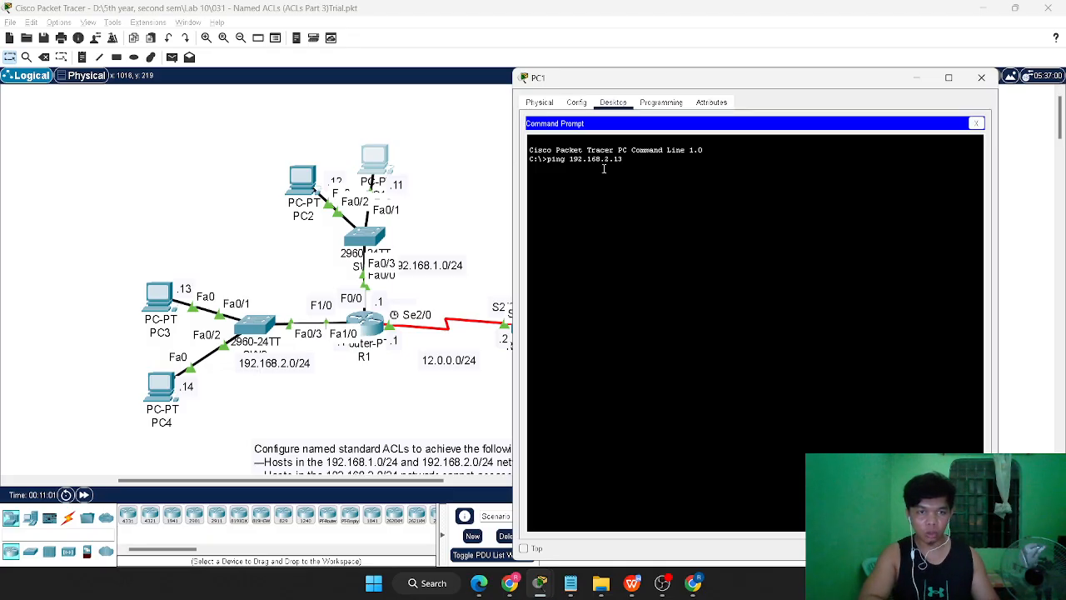
pyautogui.press('Return')
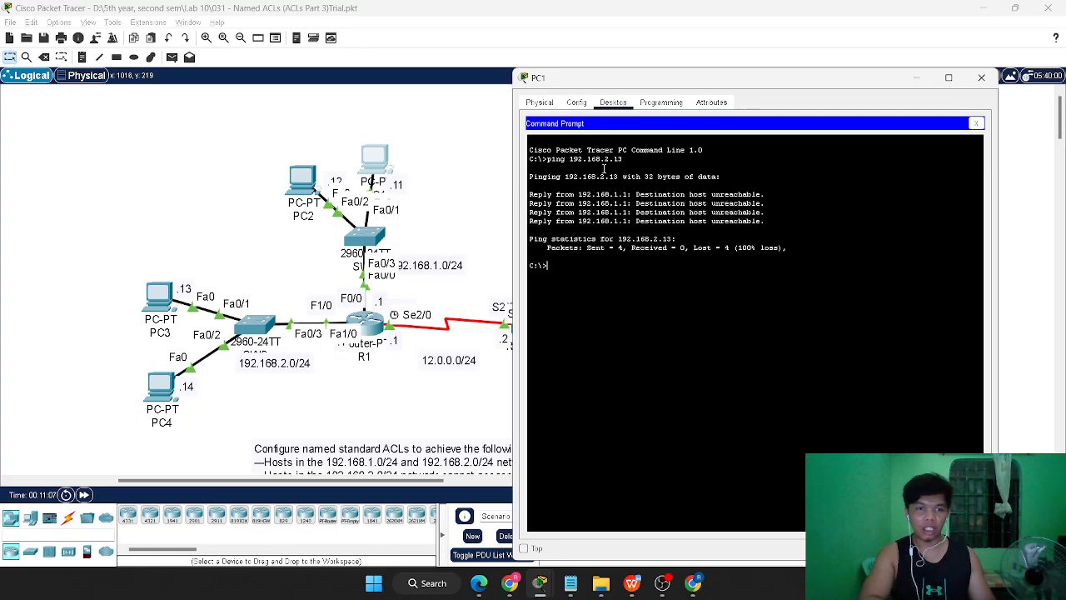
# - Test connectivity from PC1 to PC4 by pinging 192.168.2.14
pyautogui.write('ping ')
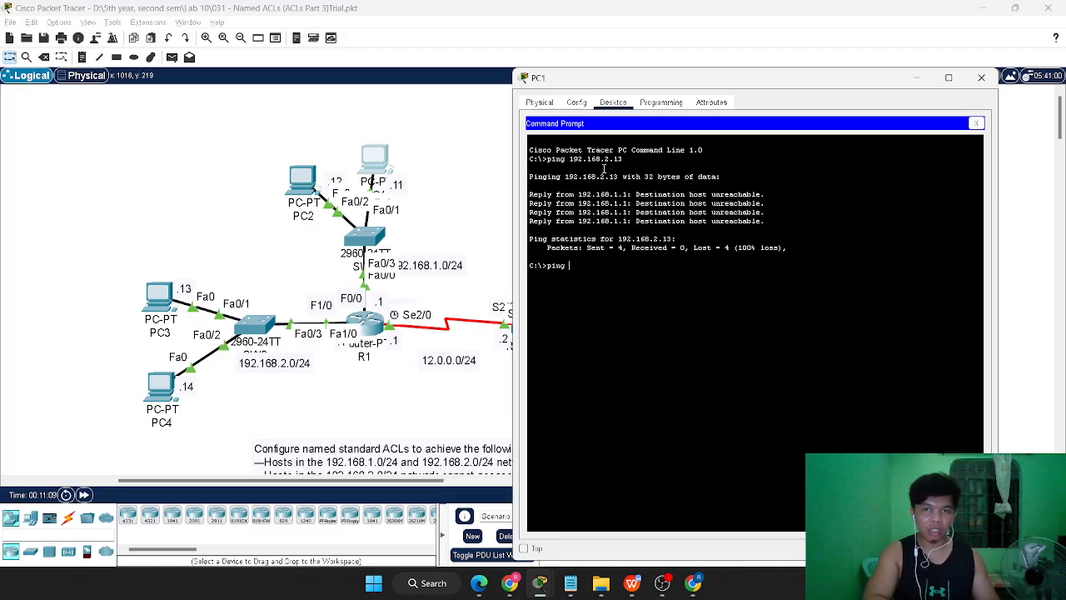
pyautogui.write('192.168.')
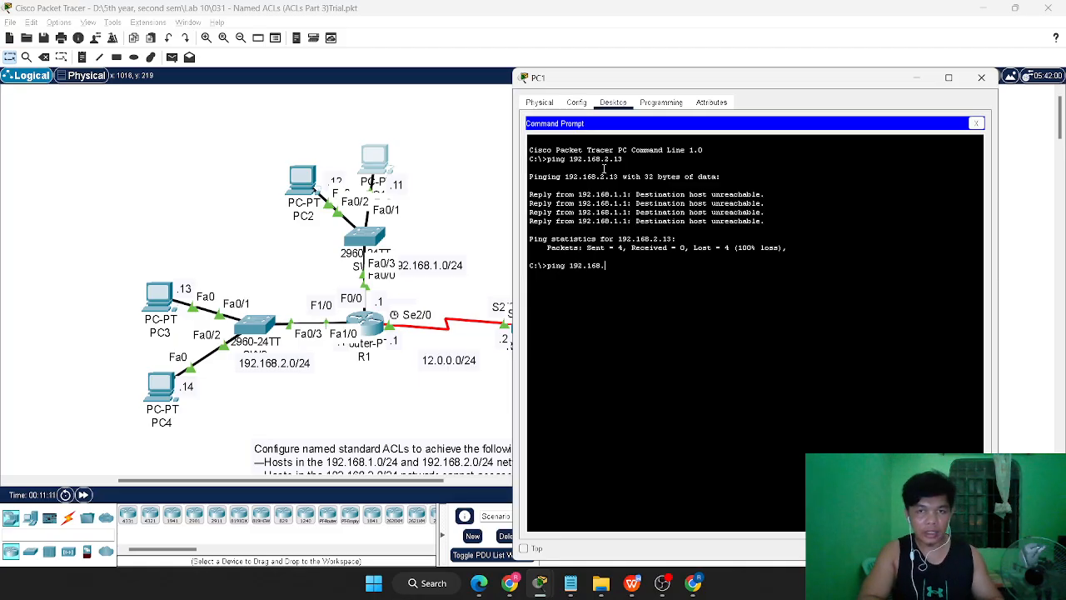
pyautogui.write('2.14')
pyautogui.press('Return')
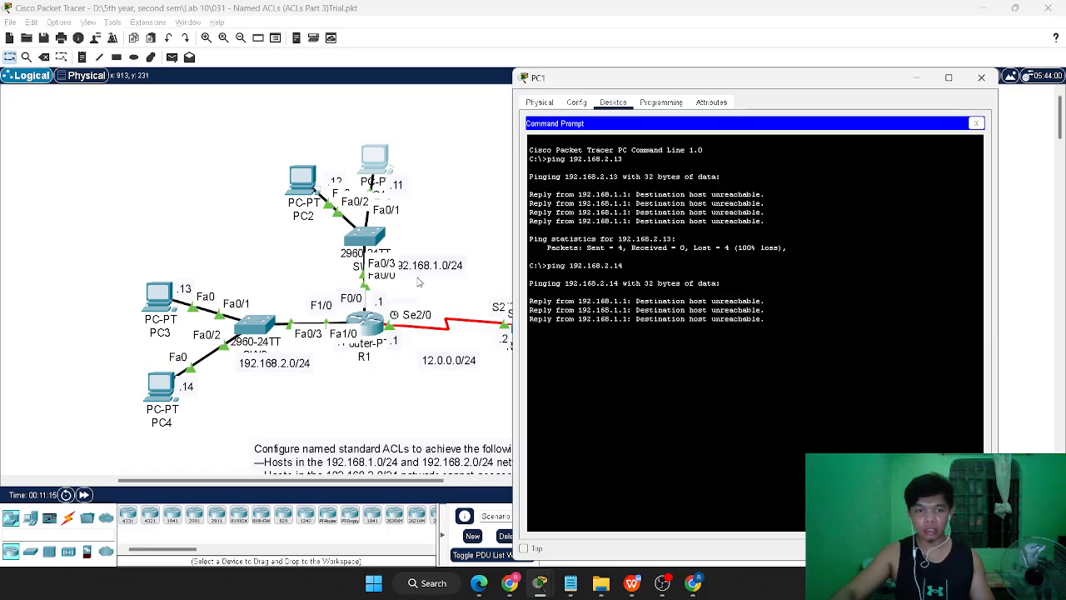
# - Close the PC1 window and open the Command Prompt on PC3 in the 192.168.2.0/24 network
pyautogui.moveTo(381, 481); pyautogui.dragTo(388, 483)
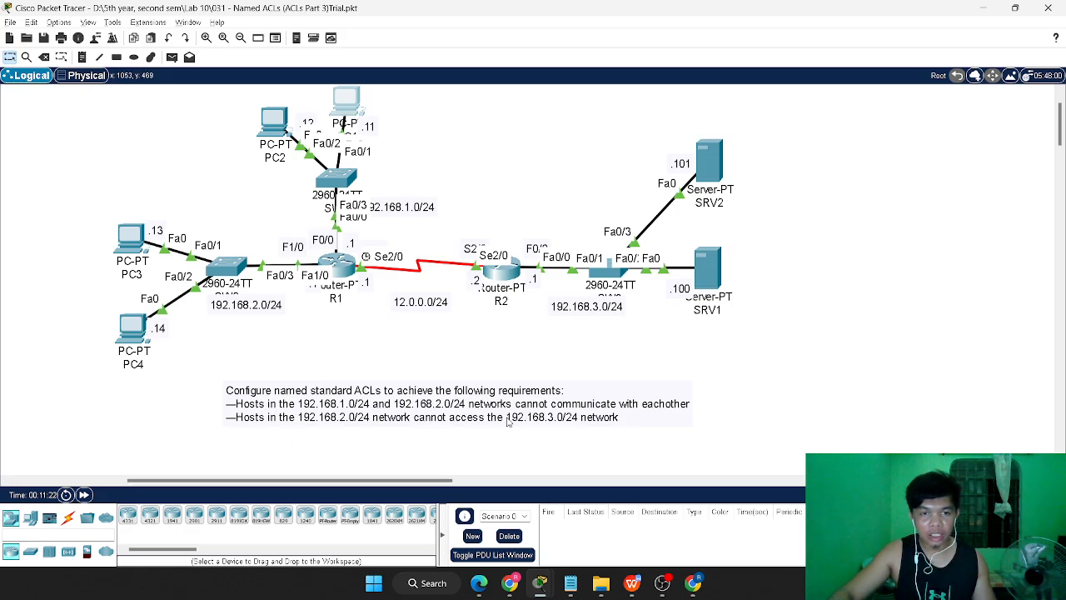
pyautogui.hotkey('alt', 'Tab')
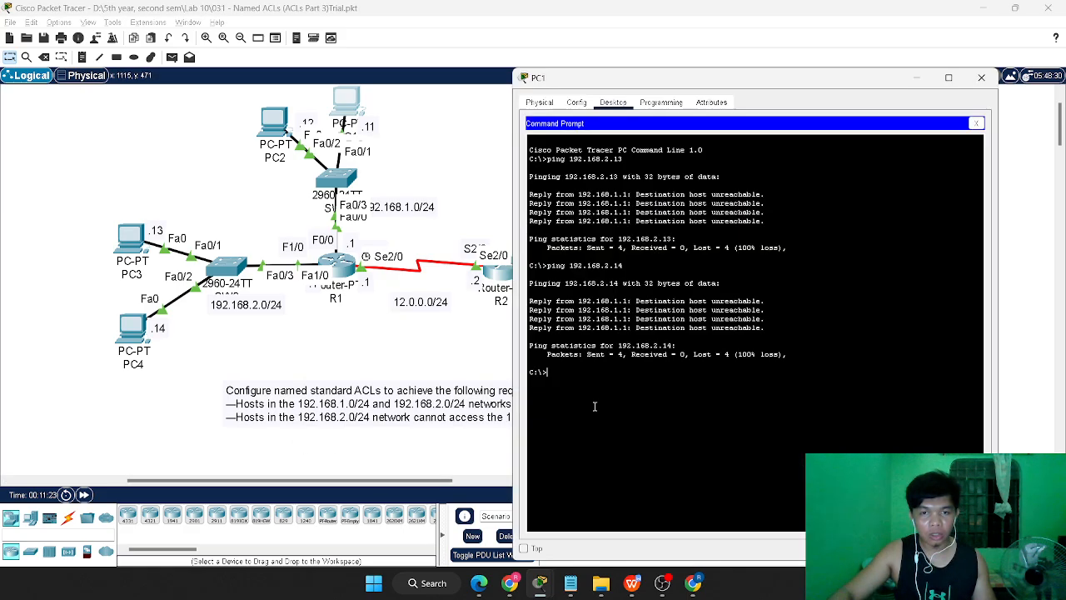
pyautogui.click(982, 78)
pyautogui.click(131, 238)
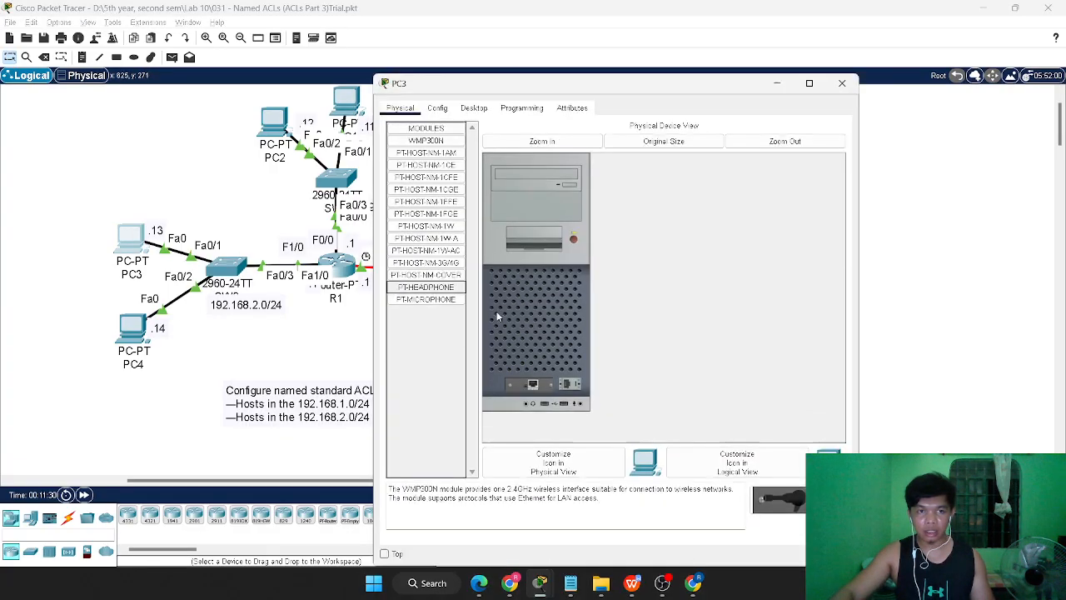
pyautogui.click(474, 108)
pyautogui.click(703, 154)
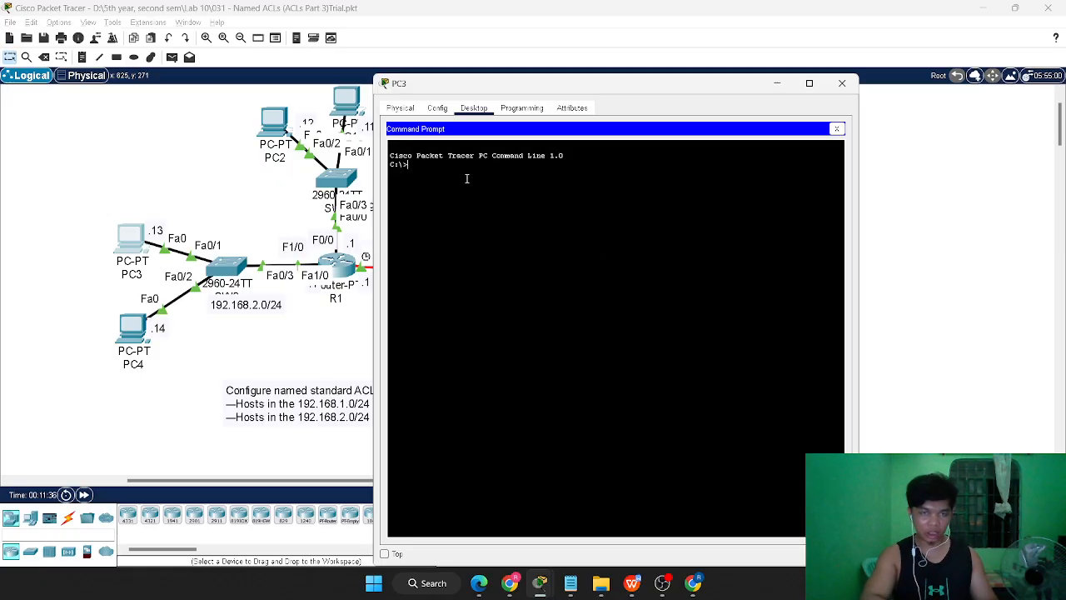
# - Test connectivity from PC3 to PC1 by pinging 192.168.1.11, moving the PC3 window aside to keep the topology in view
pyautogui.write('ping 19')
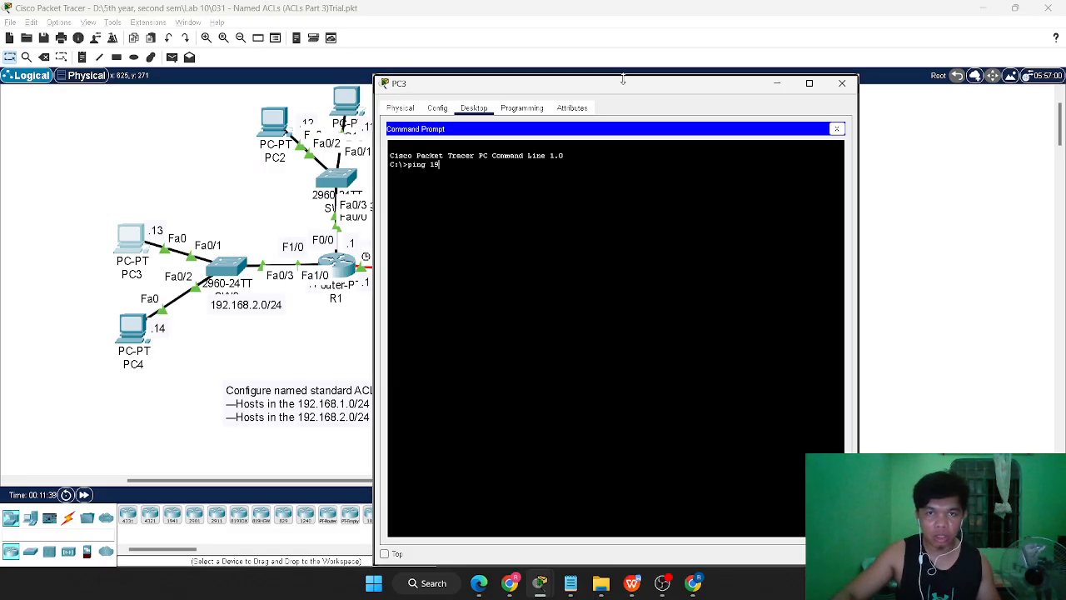
pyautogui.moveTo(618, 83); pyautogui.dragTo(694, 57)
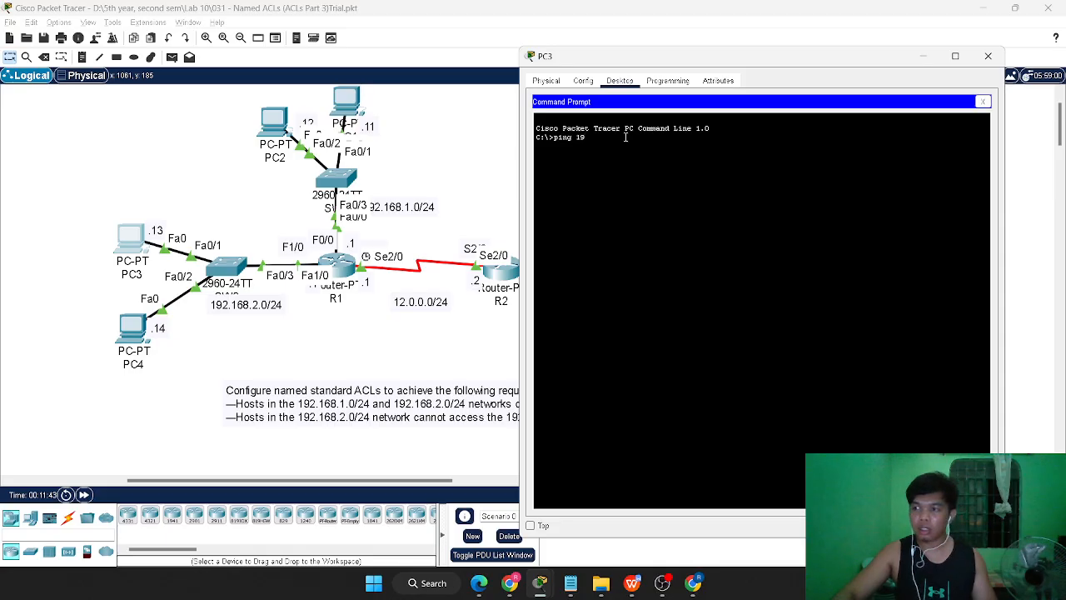
pyautogui.write('9')
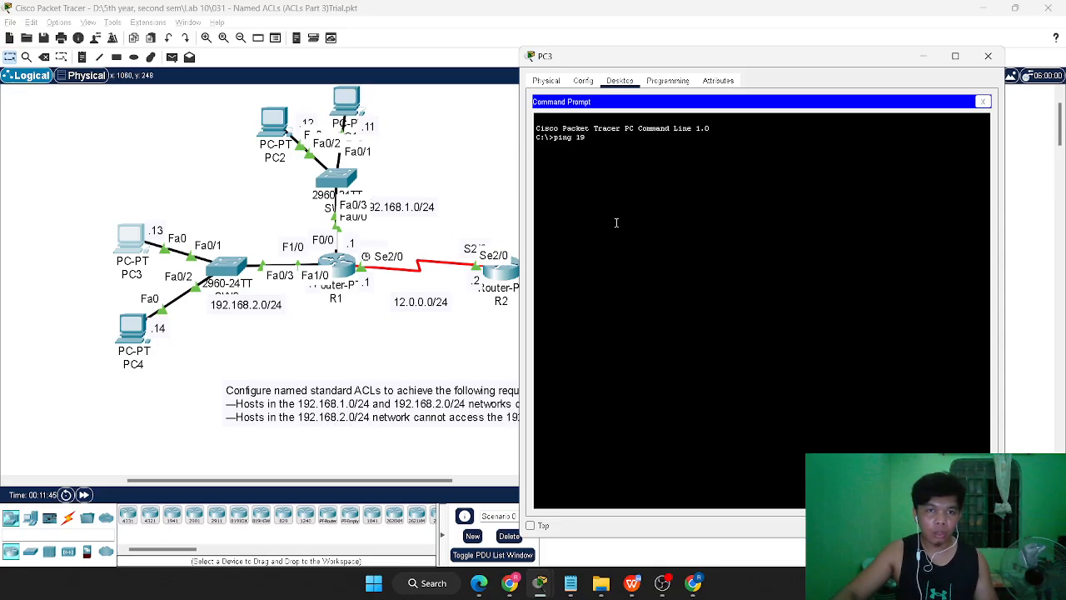
pyautogui.write('2.1')
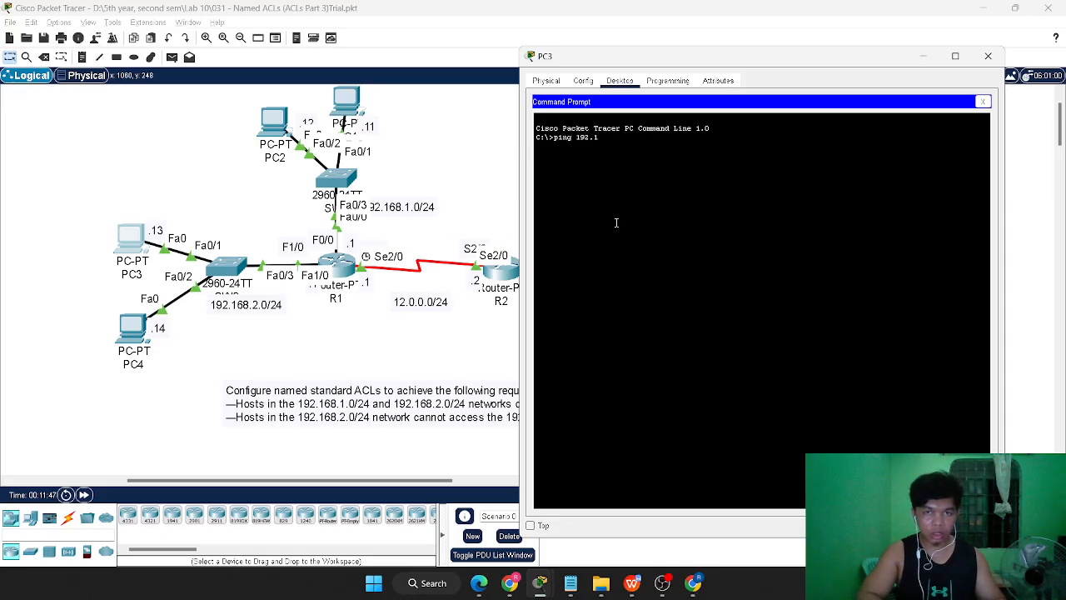
pyautogui.write('68.1.')
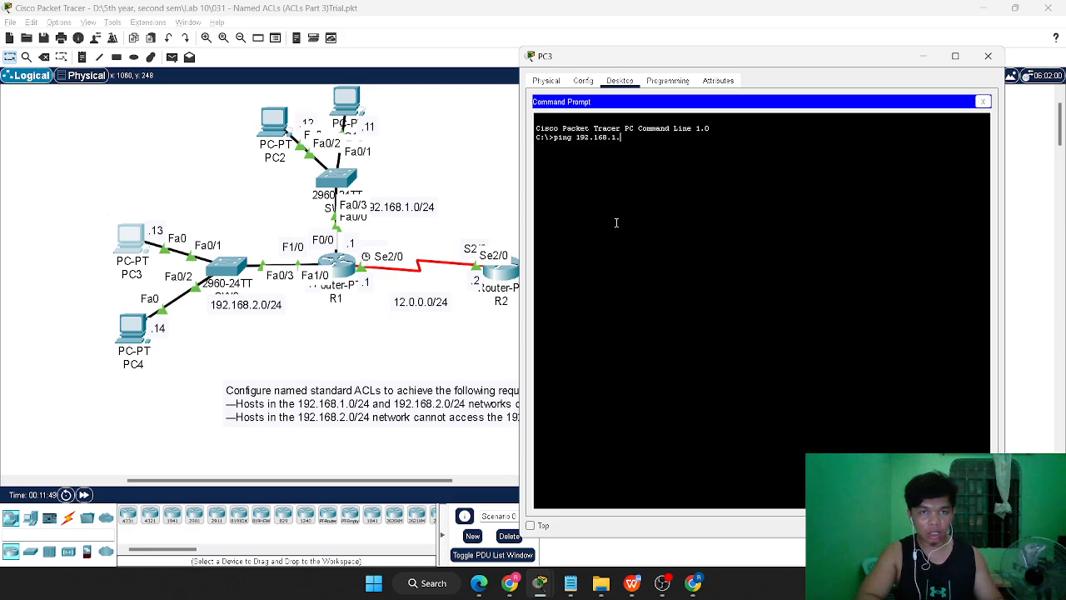
pyautogui.write('11')
pyautogui.press('Return')
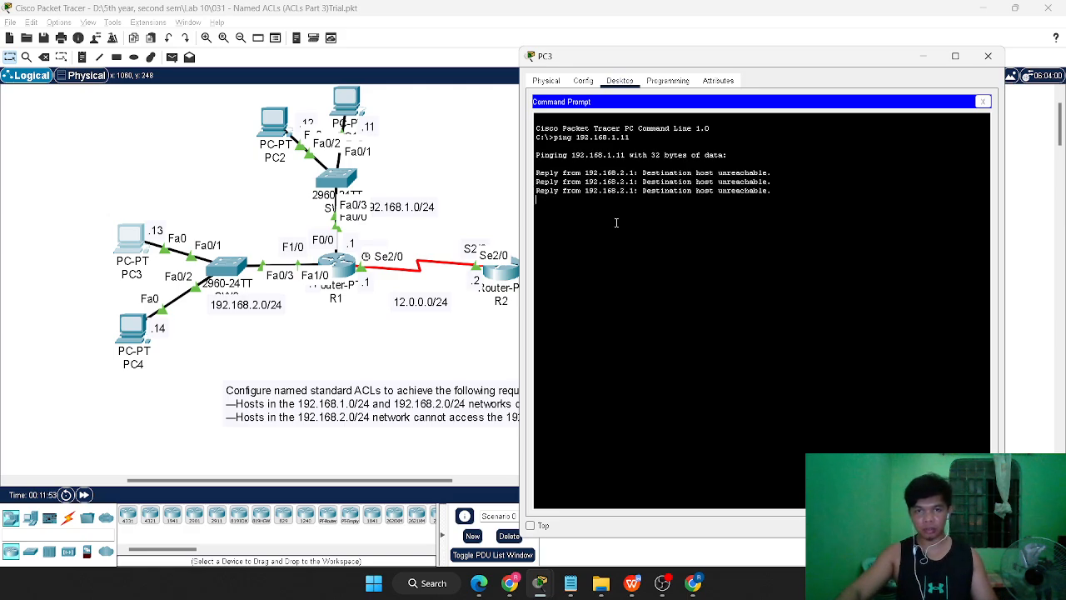
# - Test connectivity from PC3 to PC2 by pinging 192.168.1.12
pyautogui.write('ping')
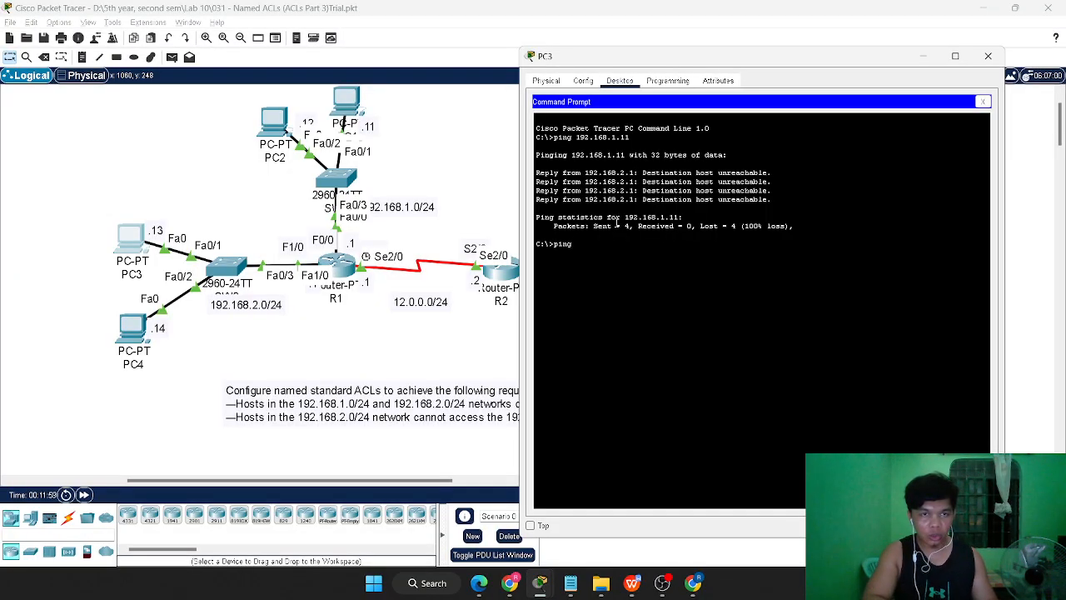
pyautogui.write(' 192')
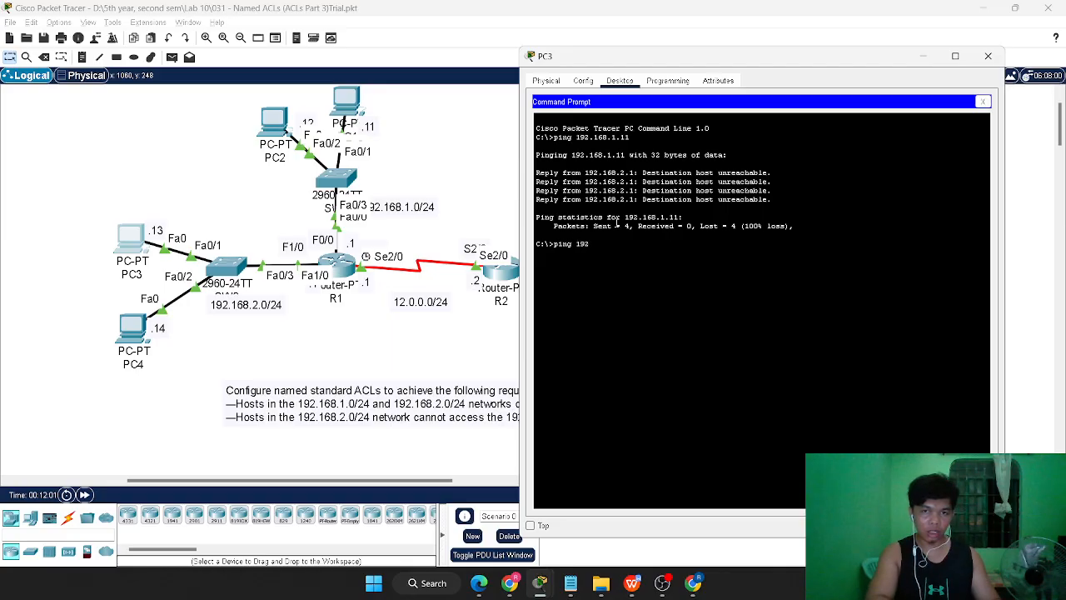
pyautogui.write('.168.3')
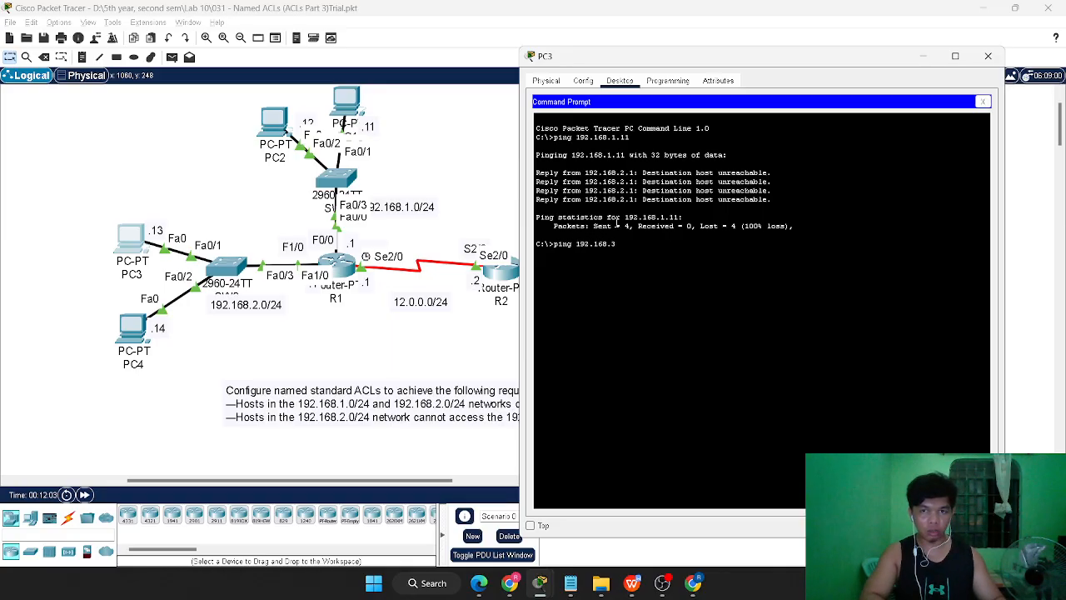
pyautogui.write('.12')
pyautogui.press('Return')
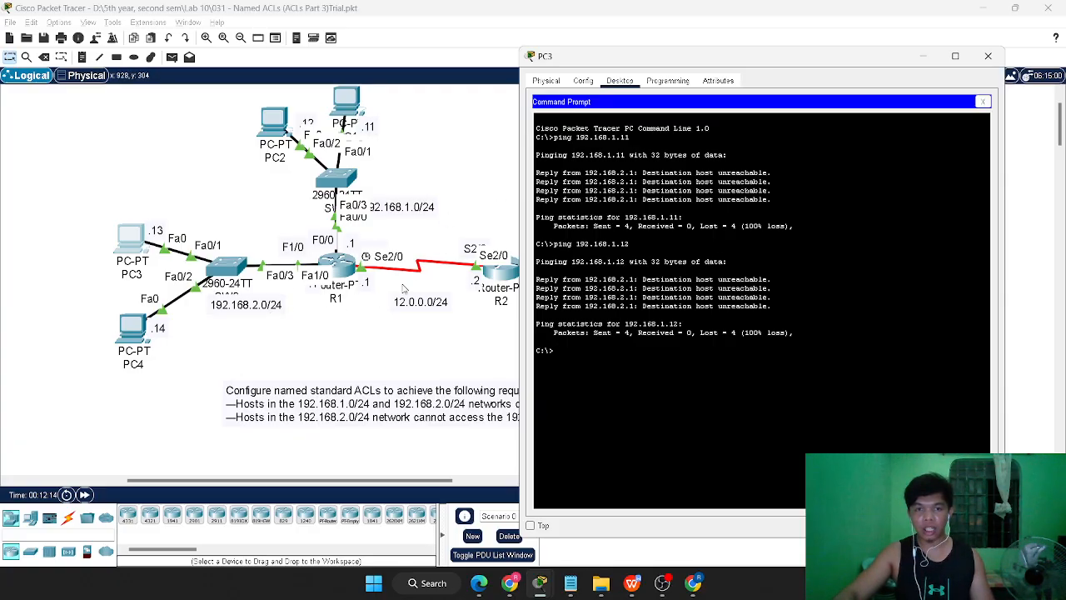
# - Return to the topology, open router R2's command line and enter global configuration mode
pyautogui.click(398, 321)
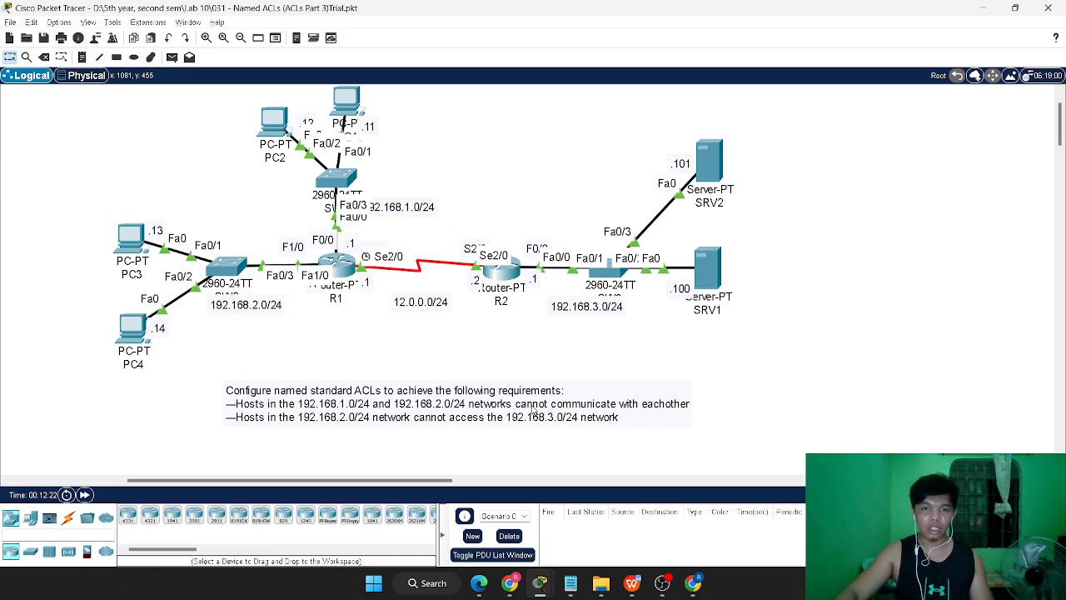
pyautogui.hotkey('alt', 'Tab')
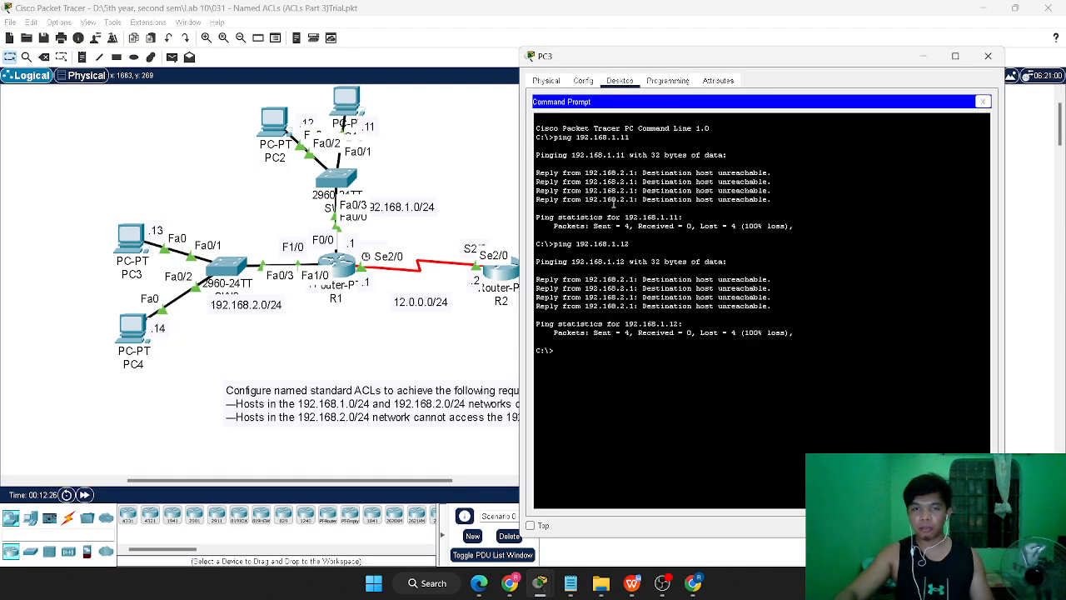
pyautogui.click(442, 197)
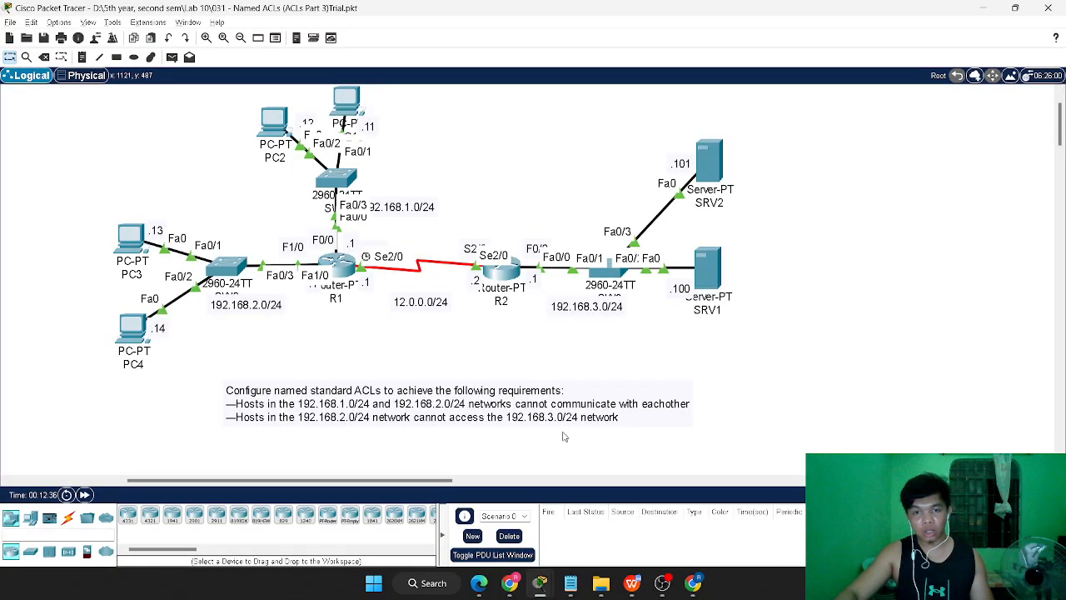
pyautogui.hotkey('alt', 'Tab')
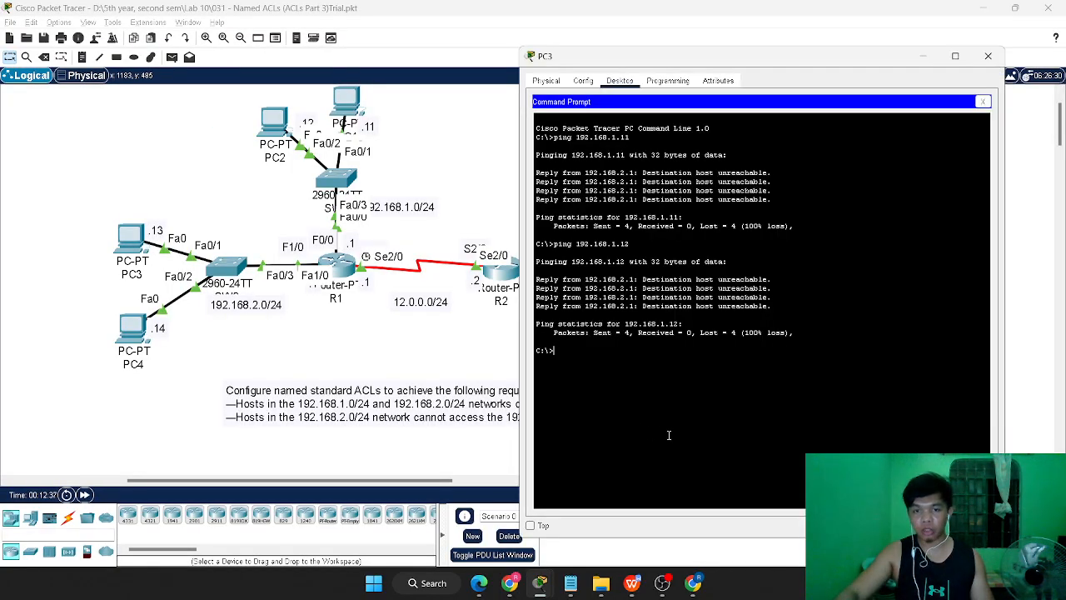
pyautogui.click(423, 365)
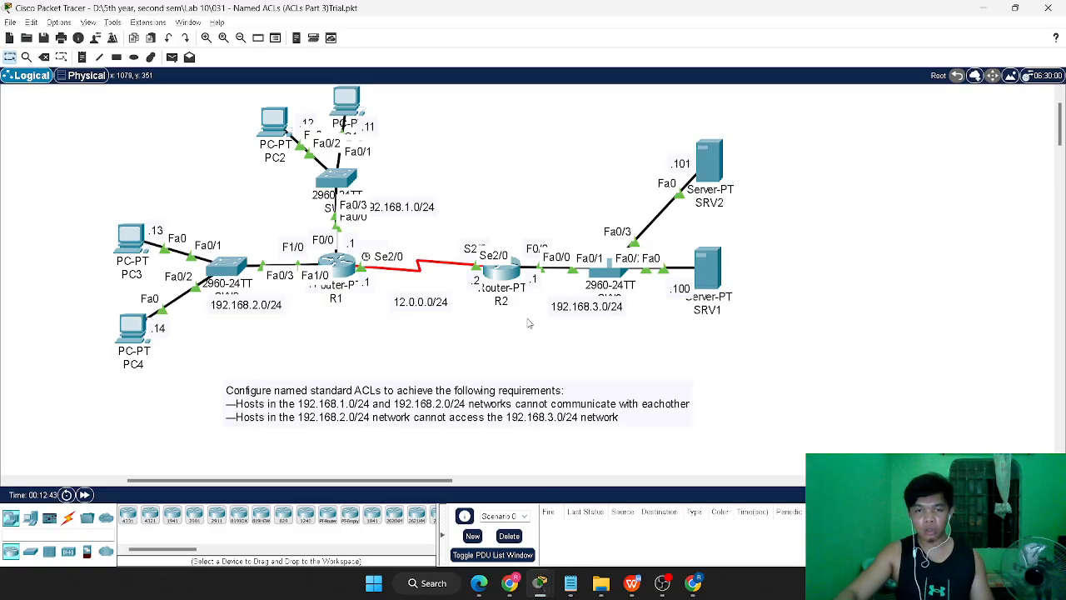
pyautogui.click(502, 271)
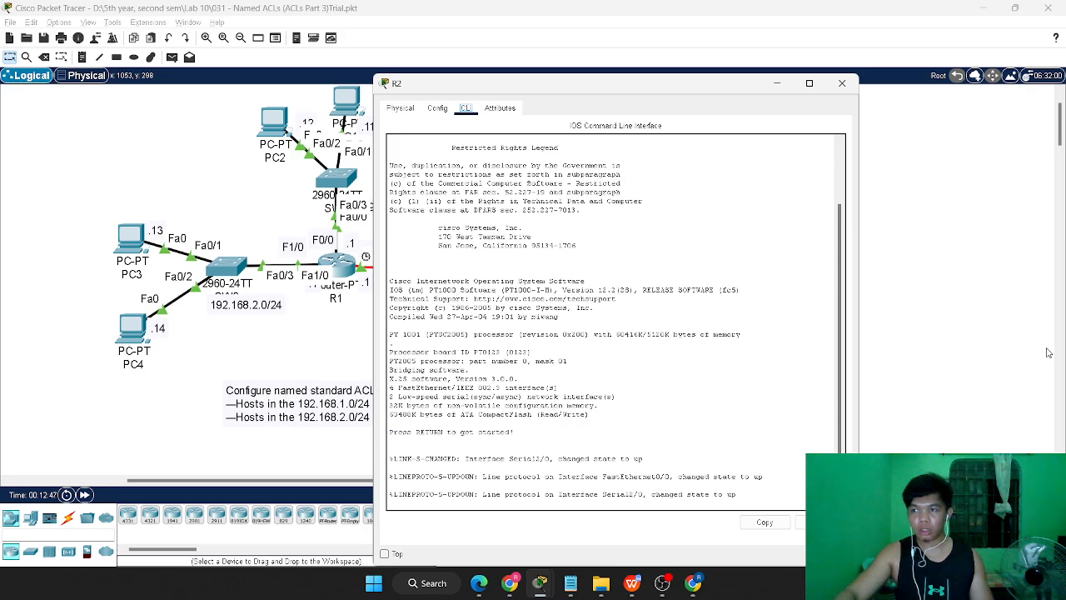
pyautogui.press('Return')
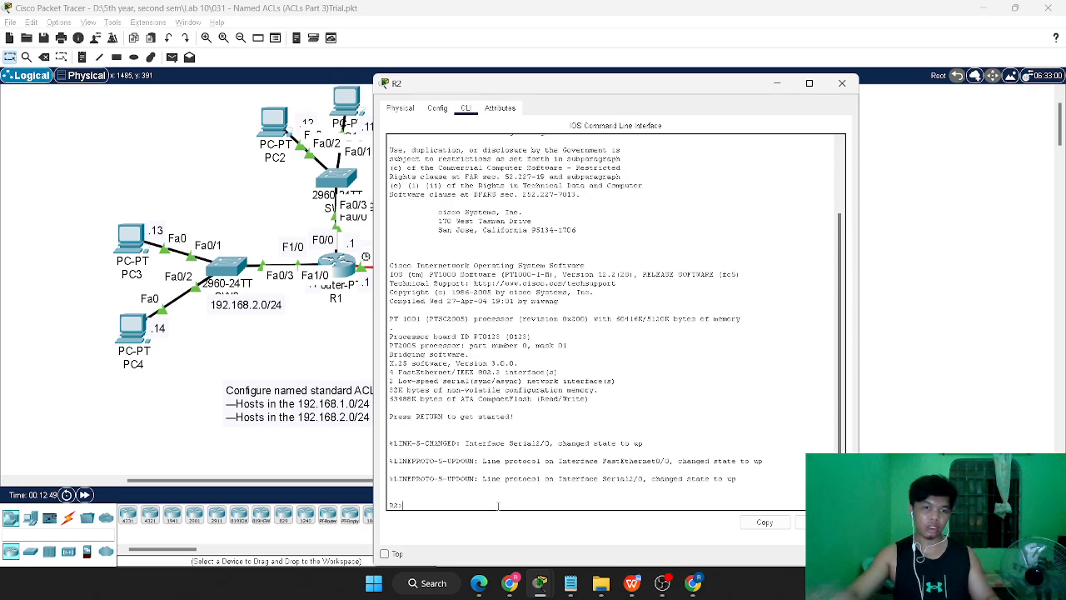
pyautogui.write('en')
pyautogui.press('Return')
pyautogui.write('co')
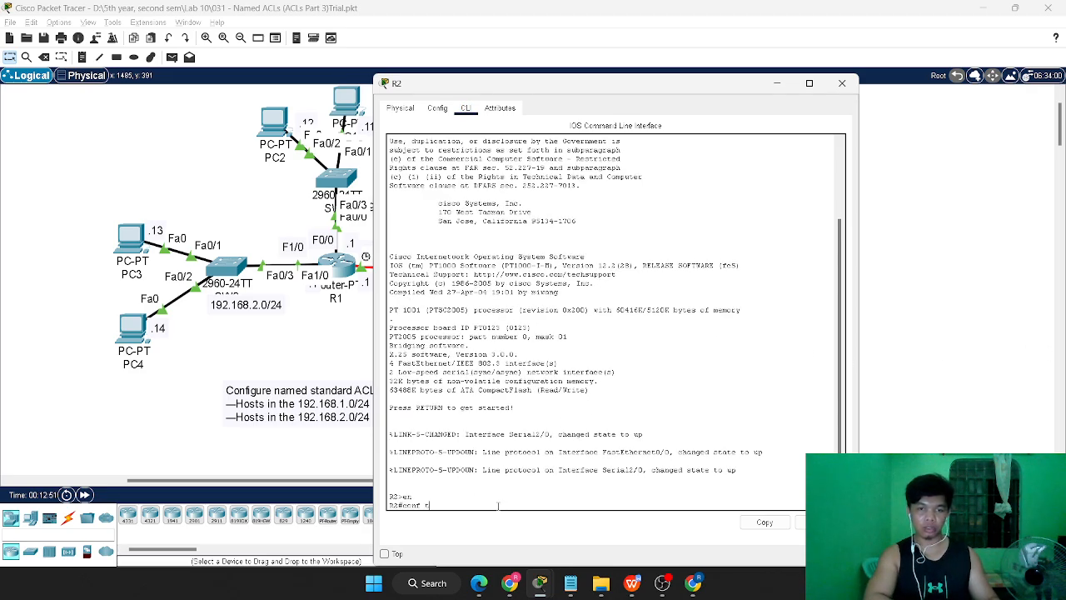
pyautogui.write('nf t')
pyautogui.press('Return')
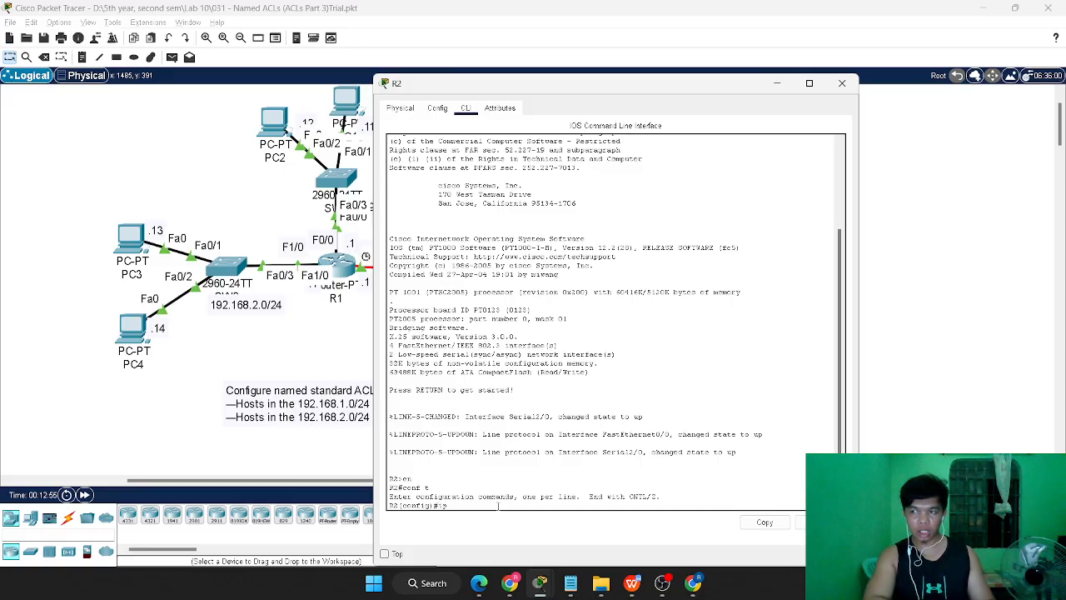
# - Create a named standard IP access list called 2to3 on R2
pyautogui.write('ip access')
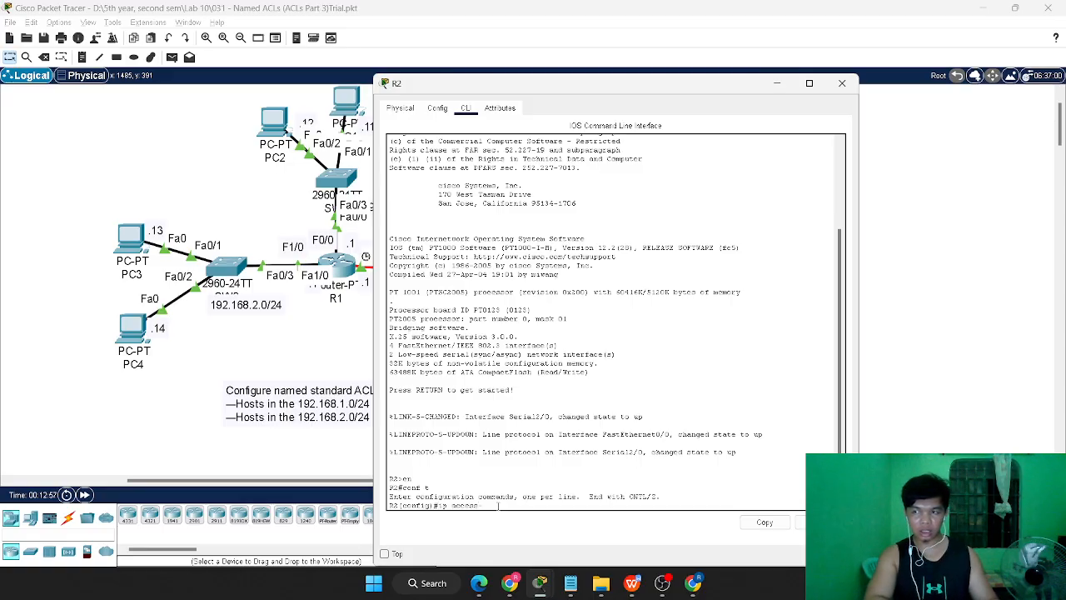
pyautogui.write('-list standar')
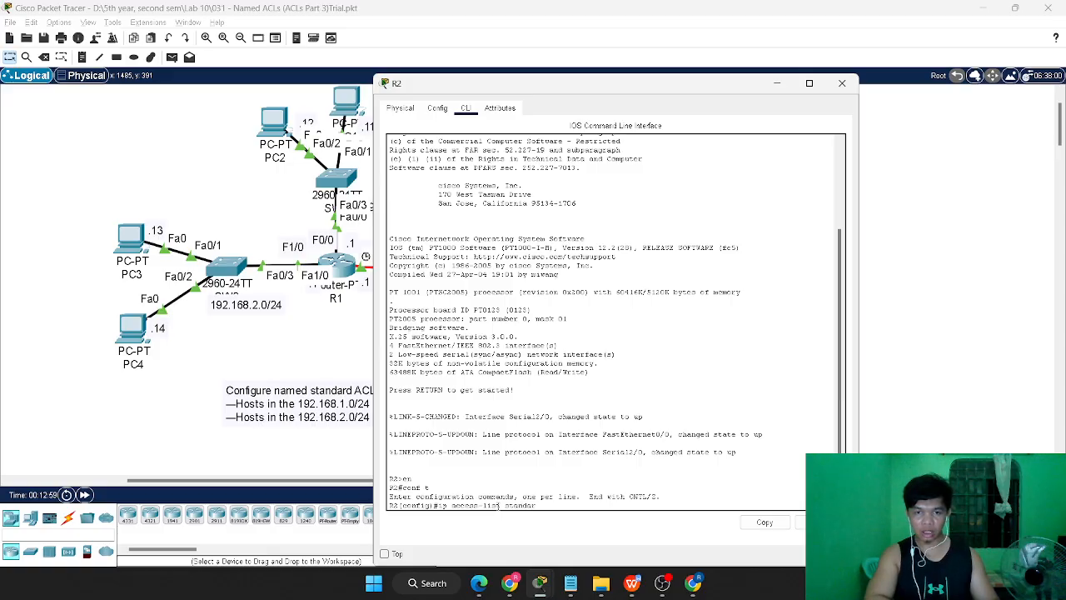
pyautogui.write('d 2to3')
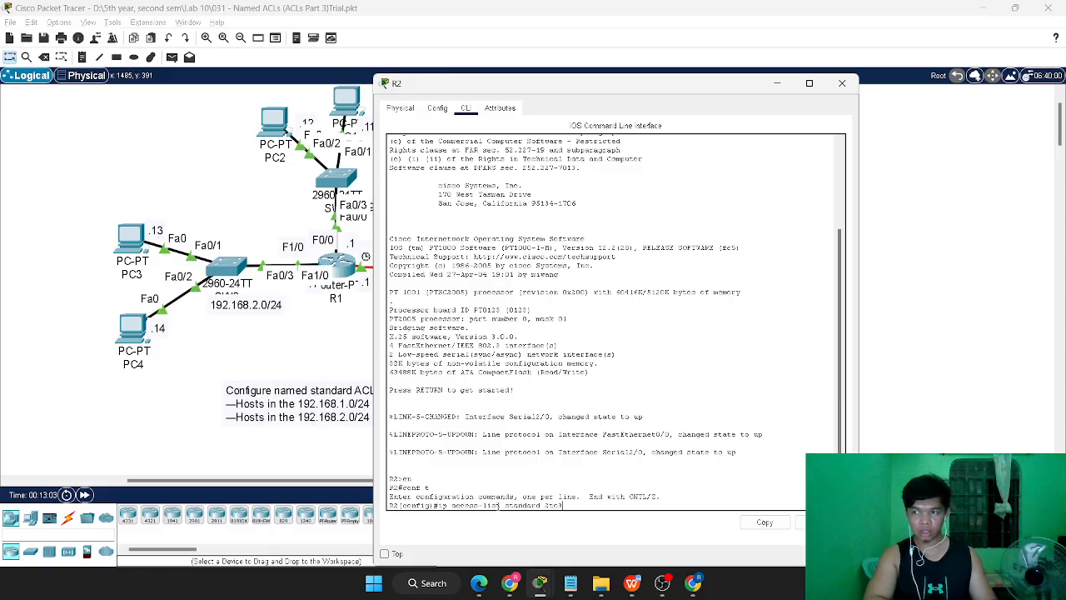
pyautogui.press('Return')
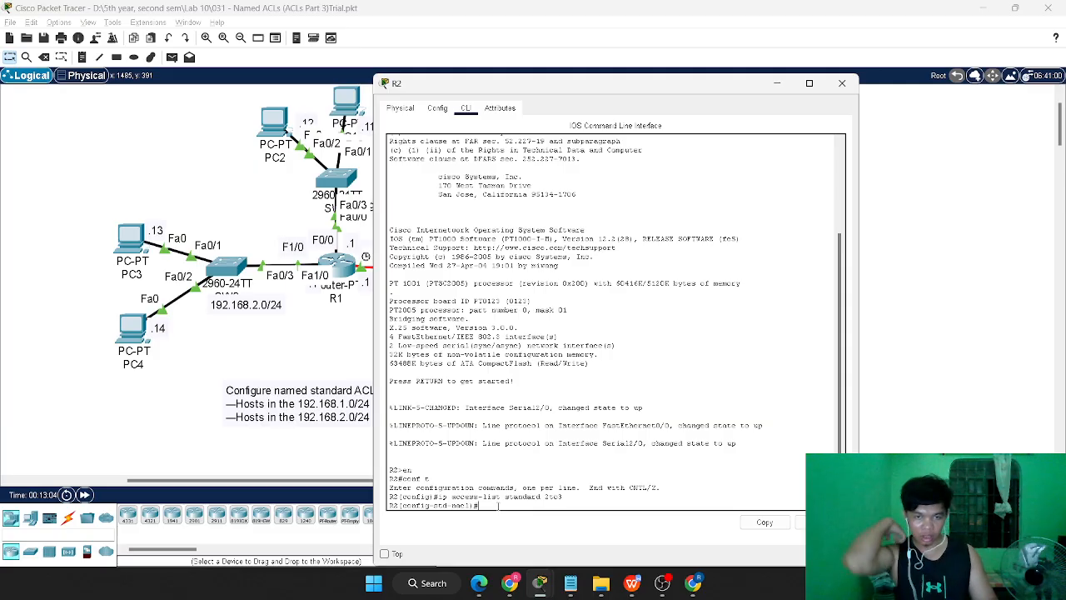
# - Add a rule to access list 2to3 denying network 192.168.2.0 with wildcard mask 0.0.0.255
pyautogui.write('de')
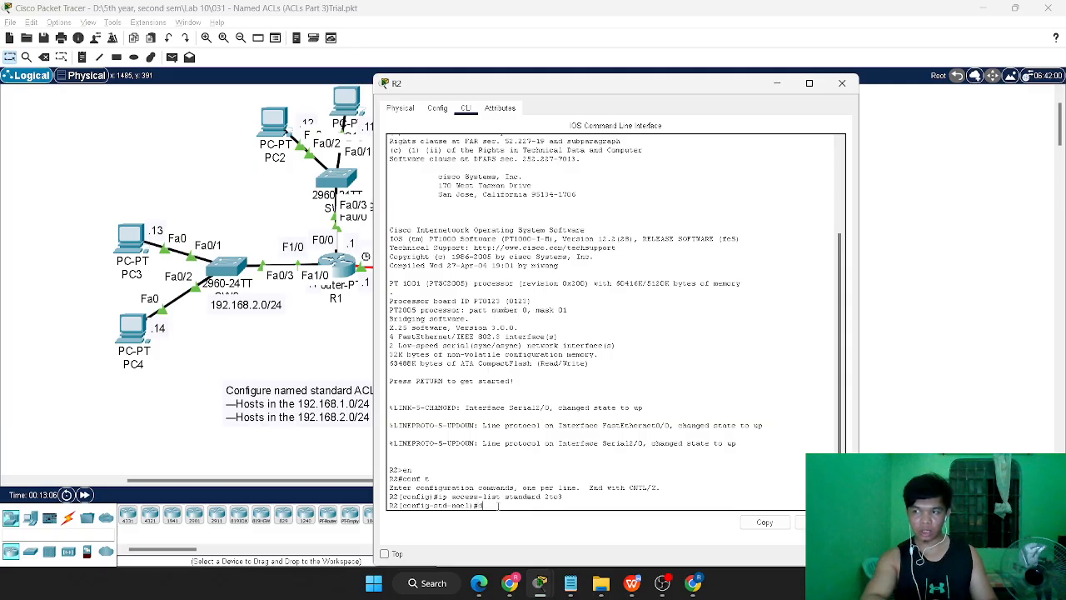
pyautogui.write('ny')
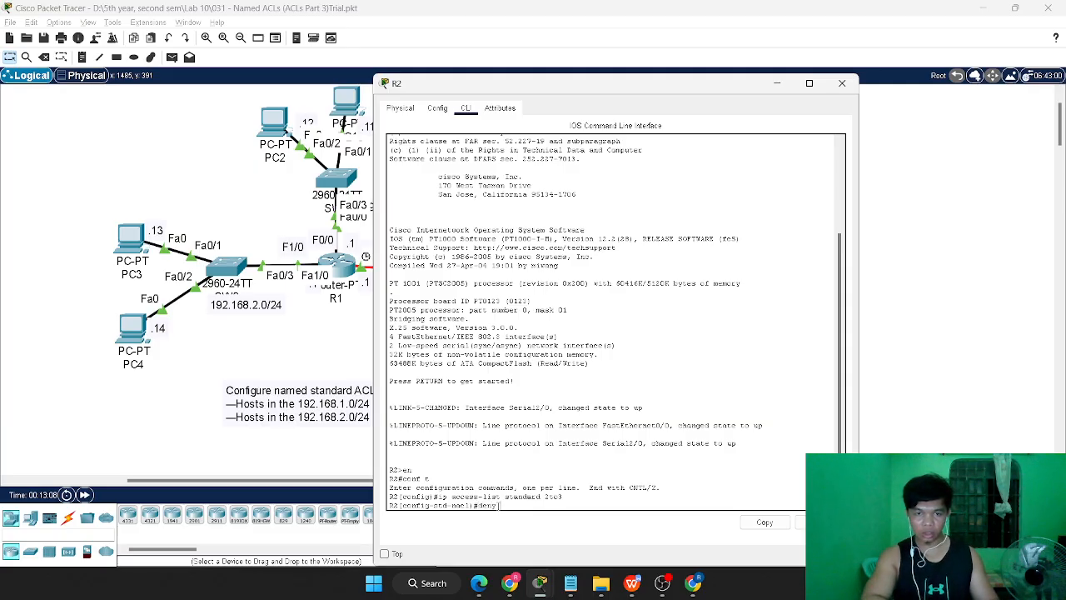
pyautogui.write(' 192.168.')
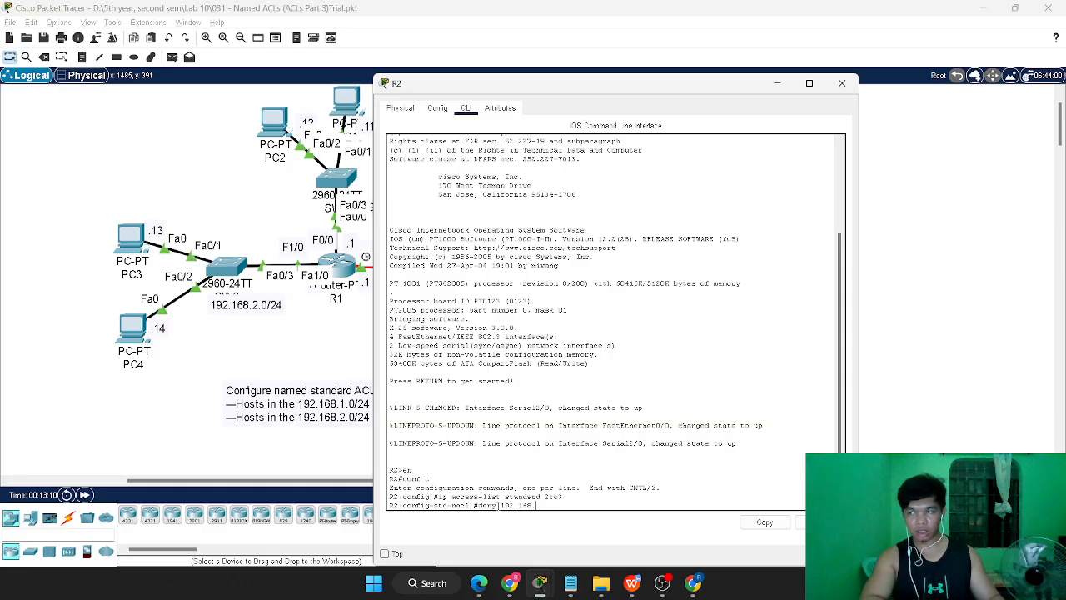
pyautogui.write('2.0')
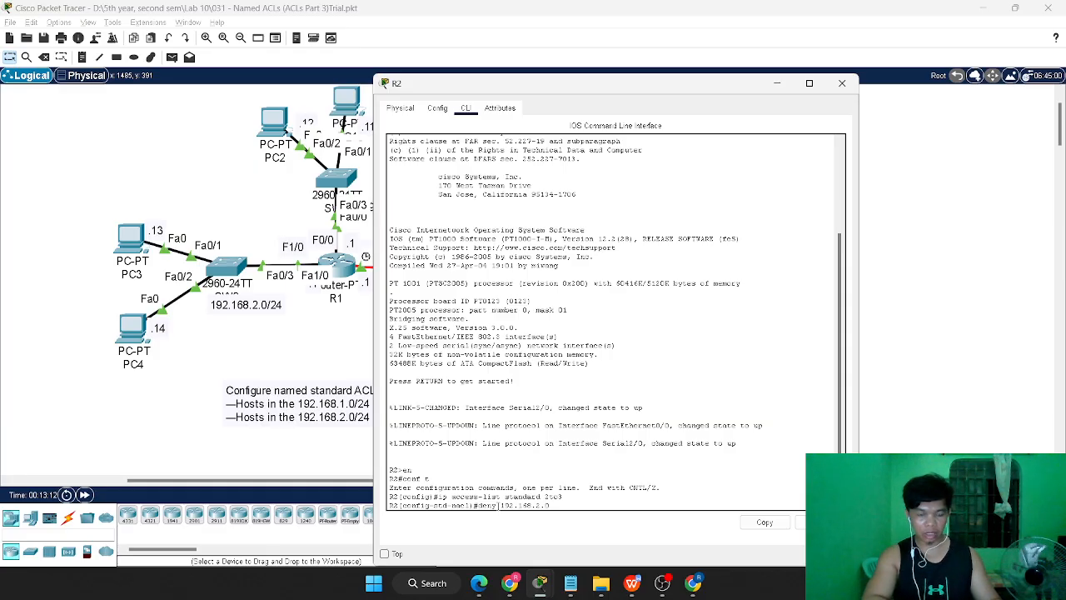
pyautogui.write(' 0.0.0.0')
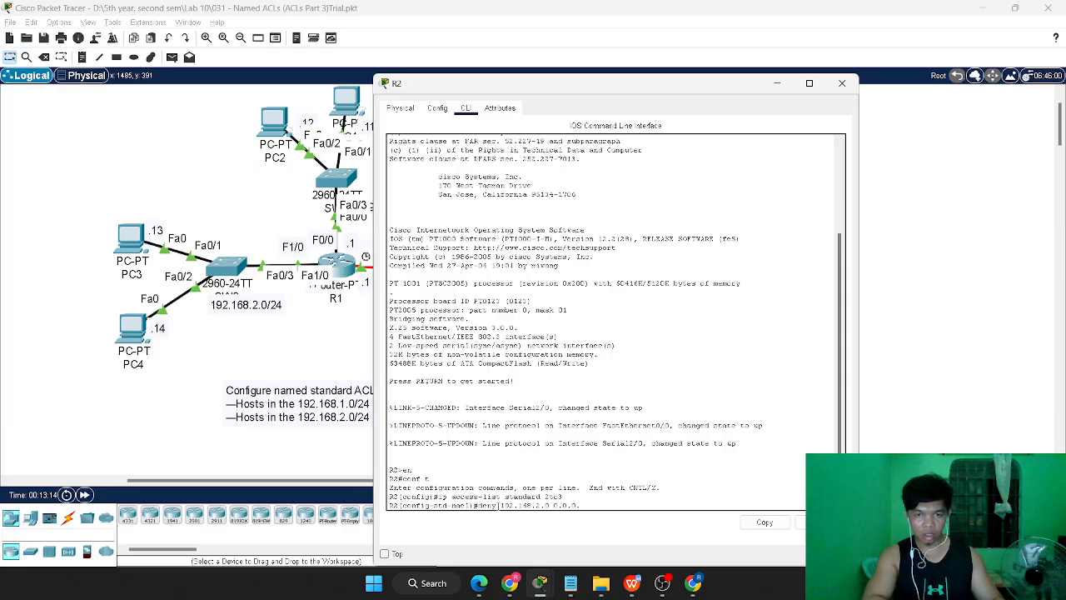
pyautogui.write('255')
pyautogui.press('Return')
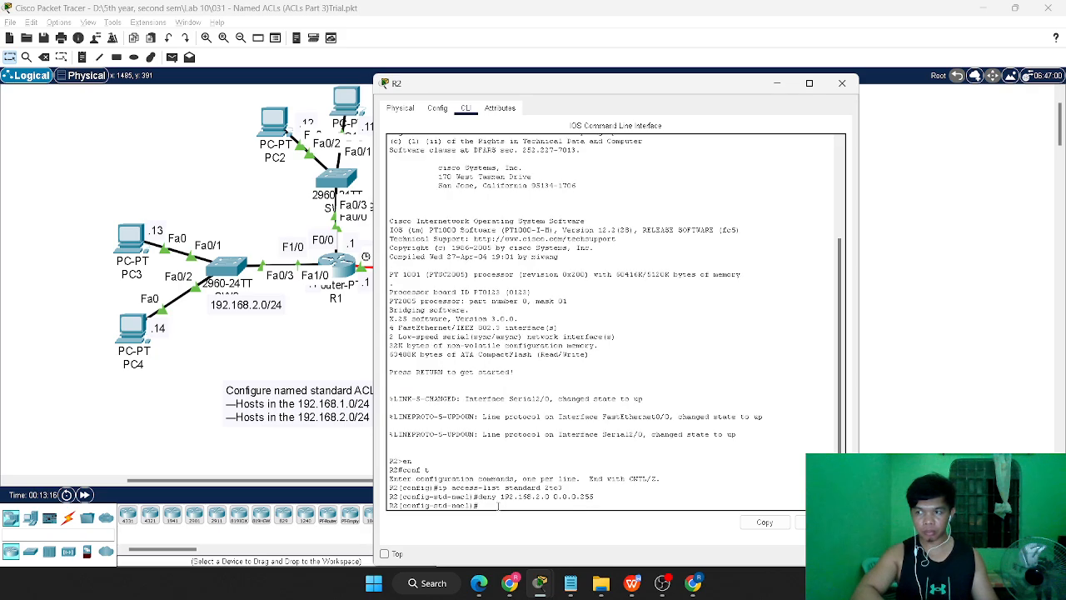
# - Permit any other source in access list 2to3 and return to R2's global configuration mode
pyautogui.write('permit any')
pyautogui.press('Return')
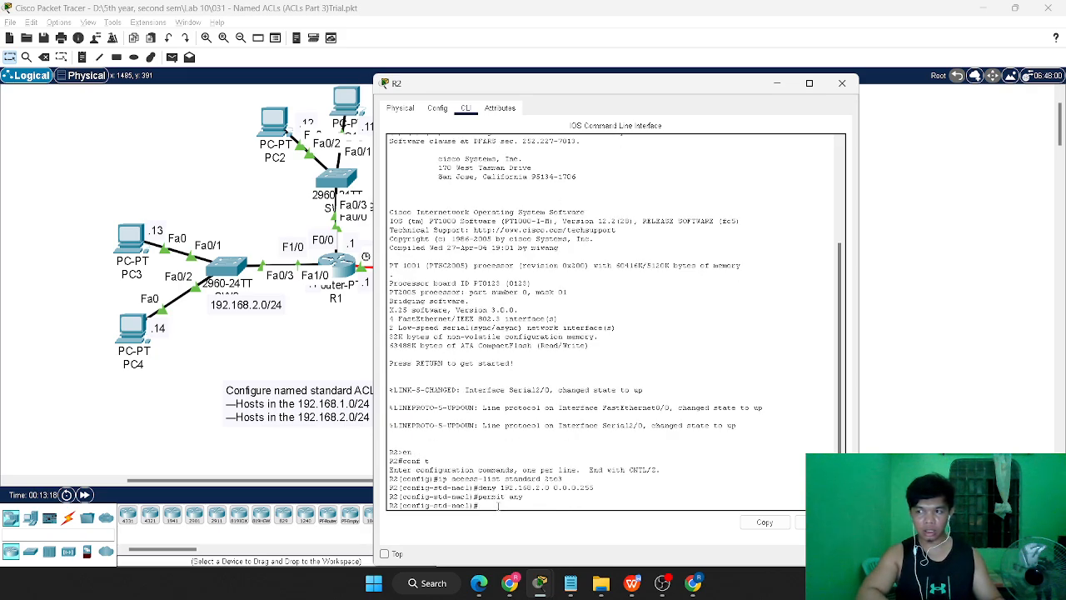
pyautogui.write('exit')
pyautogui.press('Return')
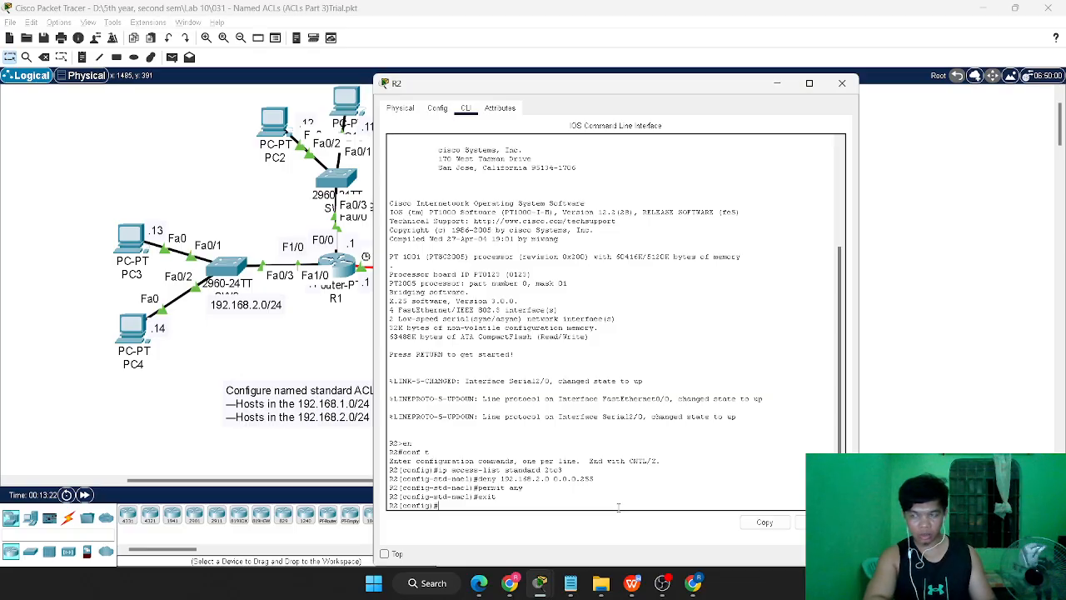
# - Apply access list 2to3 in the outbound direction on R2's interface f0/0
pyautogui.press('BackSpace')
pyautogui.press('BackSpace')
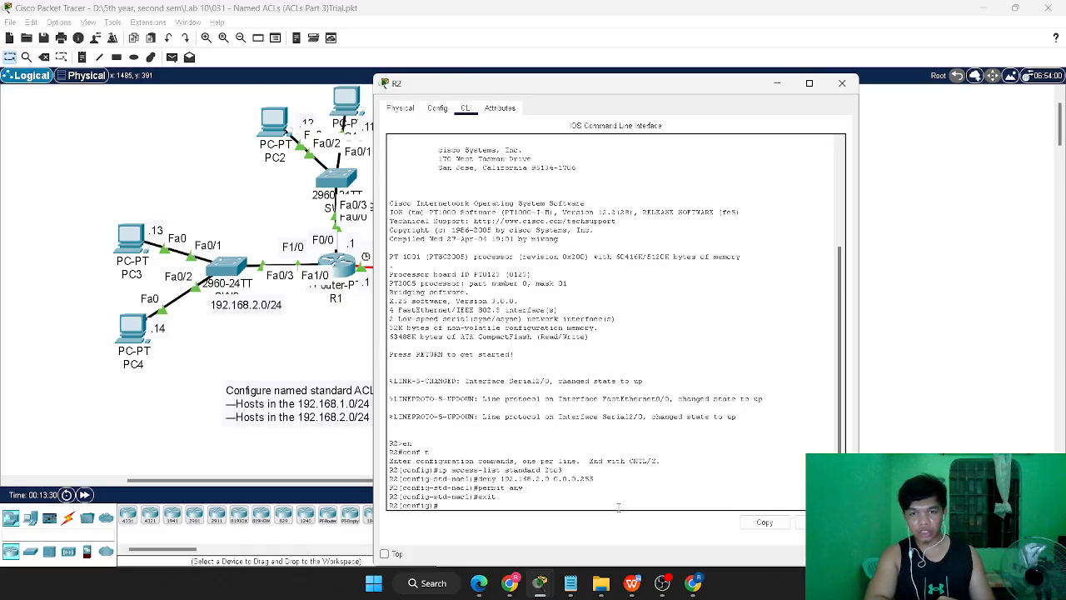
pyautogui.write('int')
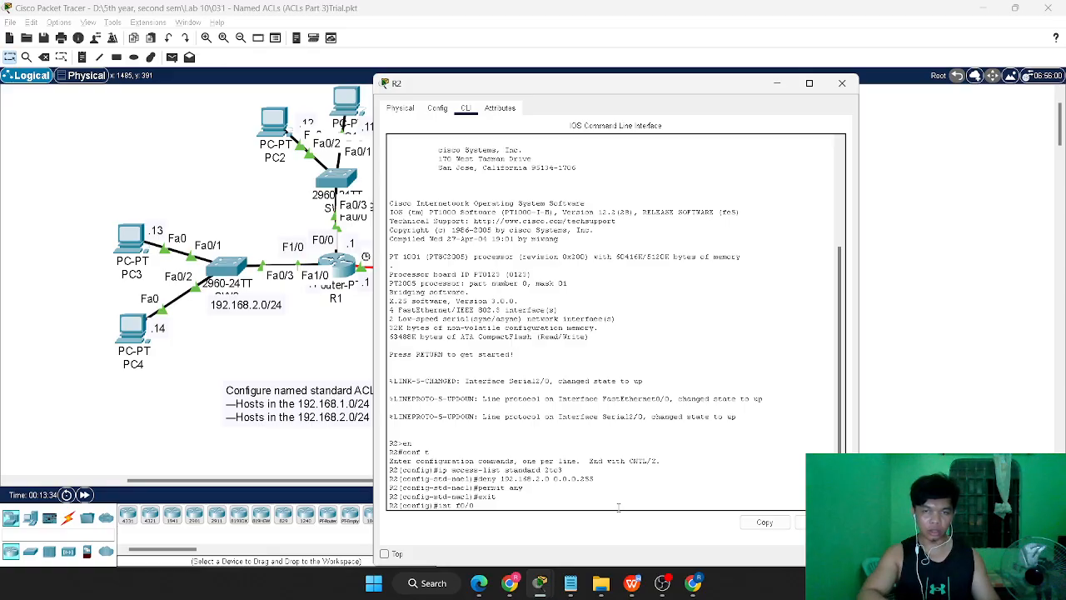
pyautogui.write(' f0/0')
pyautogui.press('Return')
pyautogui.write('ip')
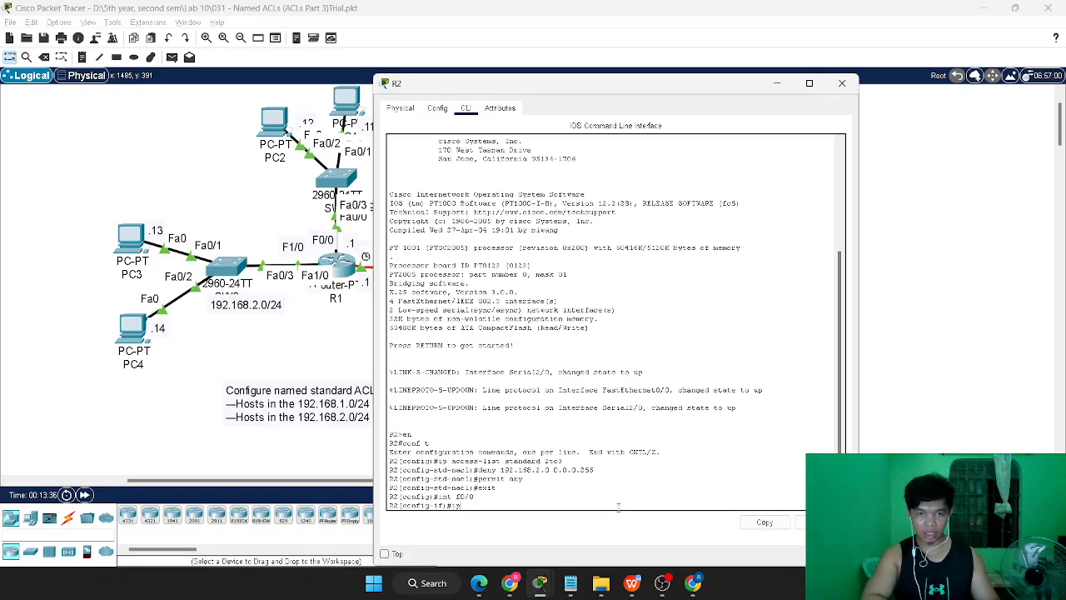
pyautogui.write(' access-gro')
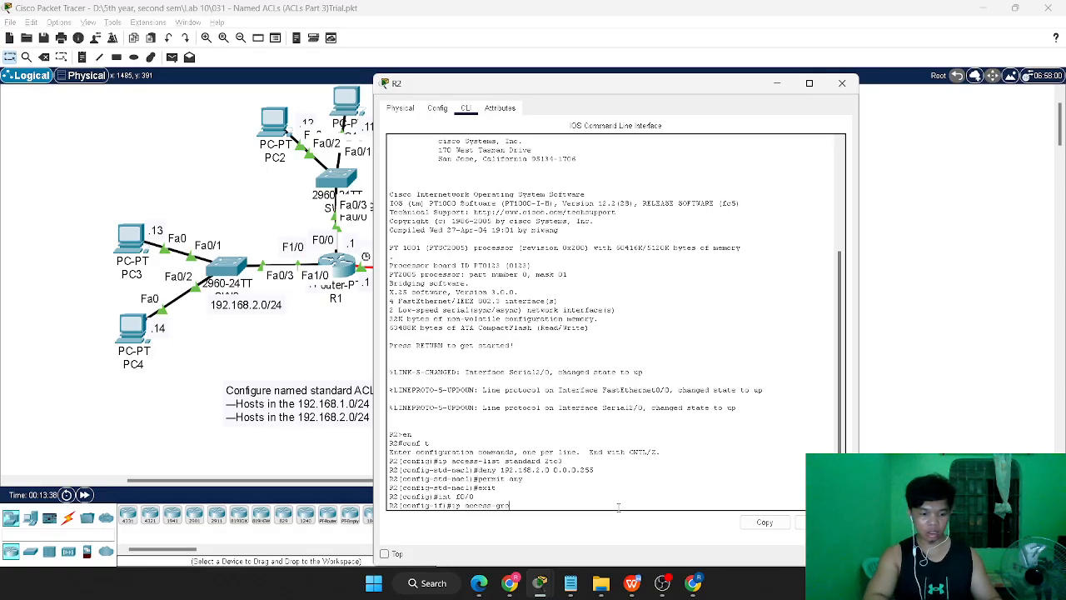
pyautogui.write('up 2to3')
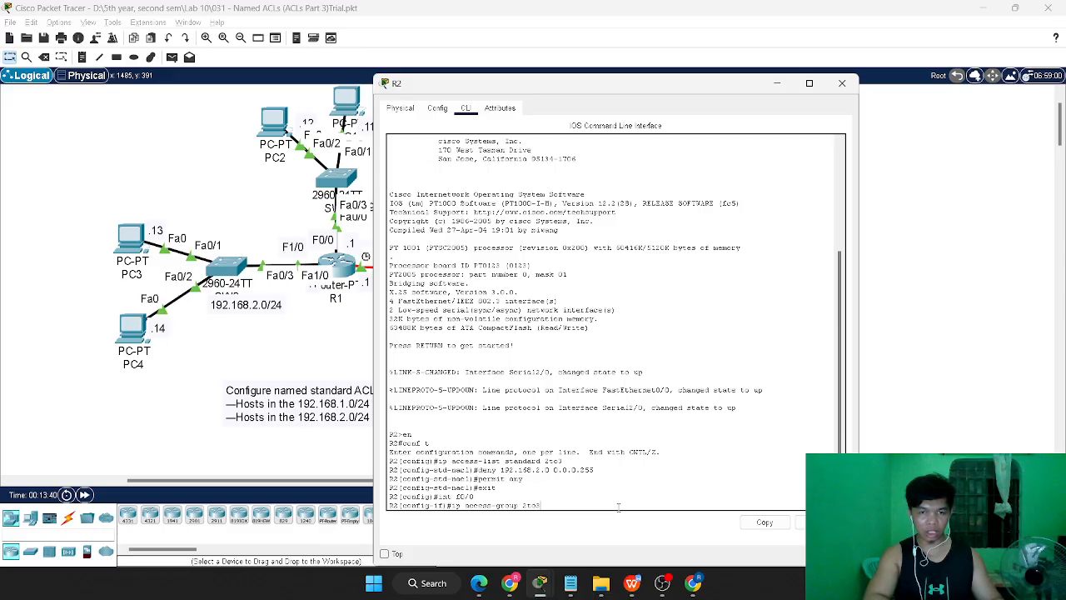
pyautogui.write(' out')
pyautogui.press('Return')
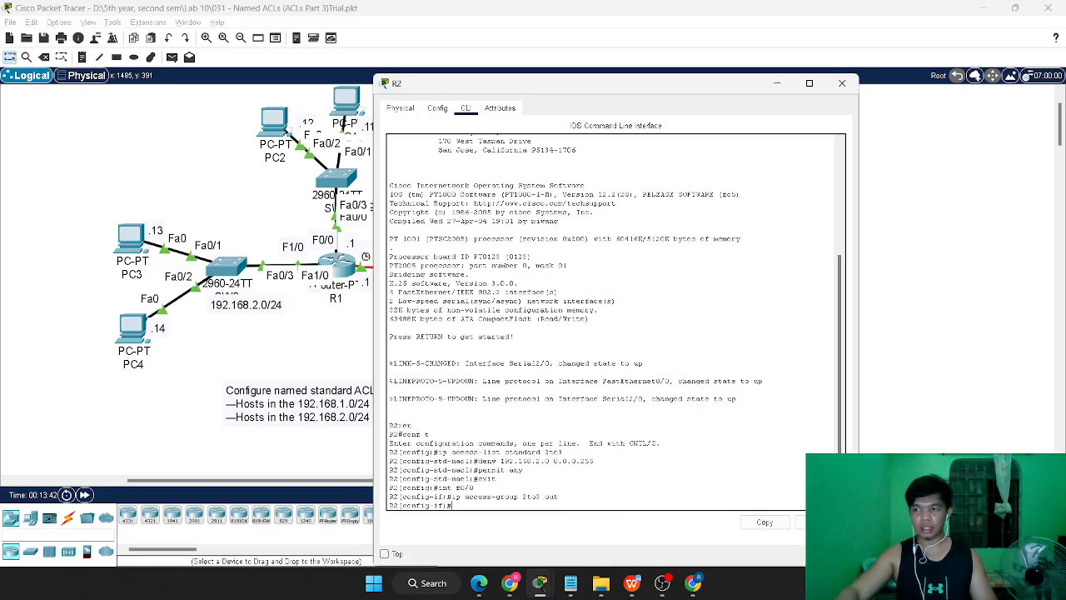
# - Return to the topology, open PC3's command prompt and ping server SRV1 at 192.168.3.100
pyautogui.click(329, 329)
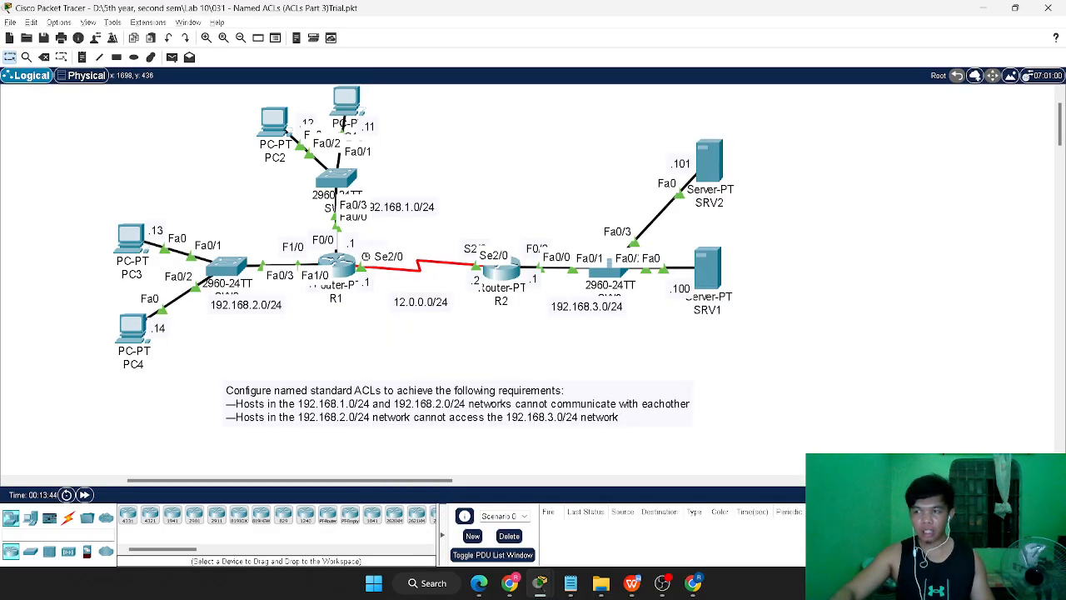
pyautogui.click(131, 239)
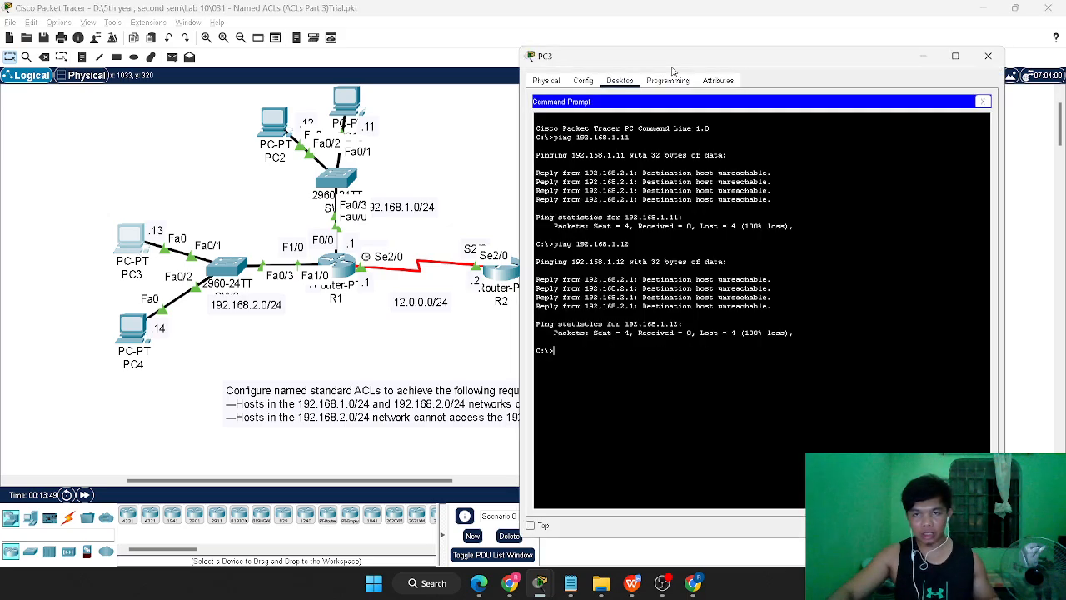
pyautogui.moveTo(673, 66); pyautogui.dragTo(350, 43)
pyautogui.moveTo(502, 34); pyautogui.dragTo(373, 46)
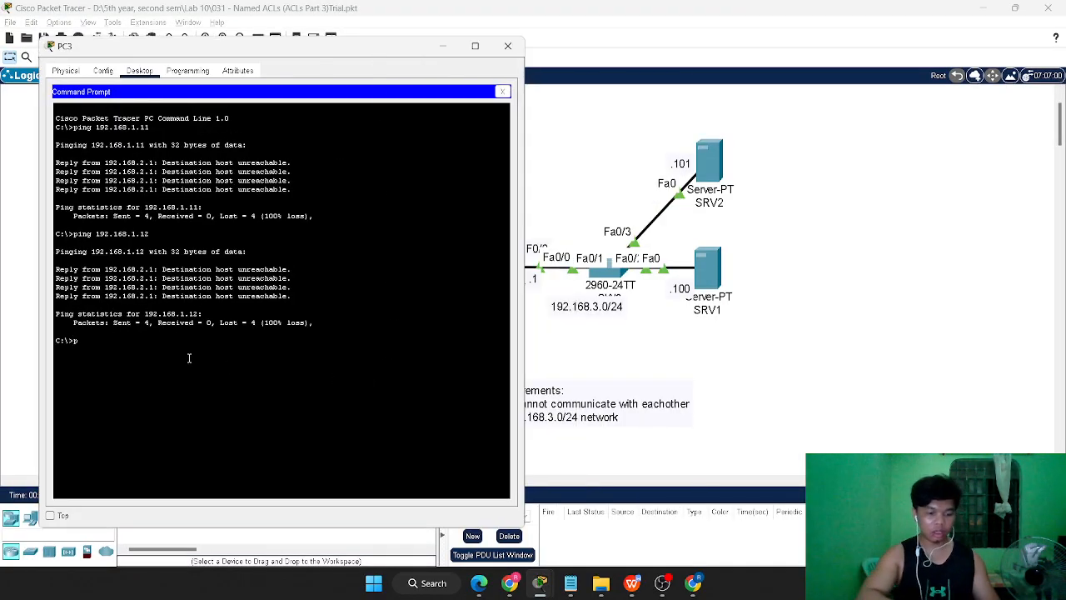
pyautogui.write('ping 192.168.3.1')
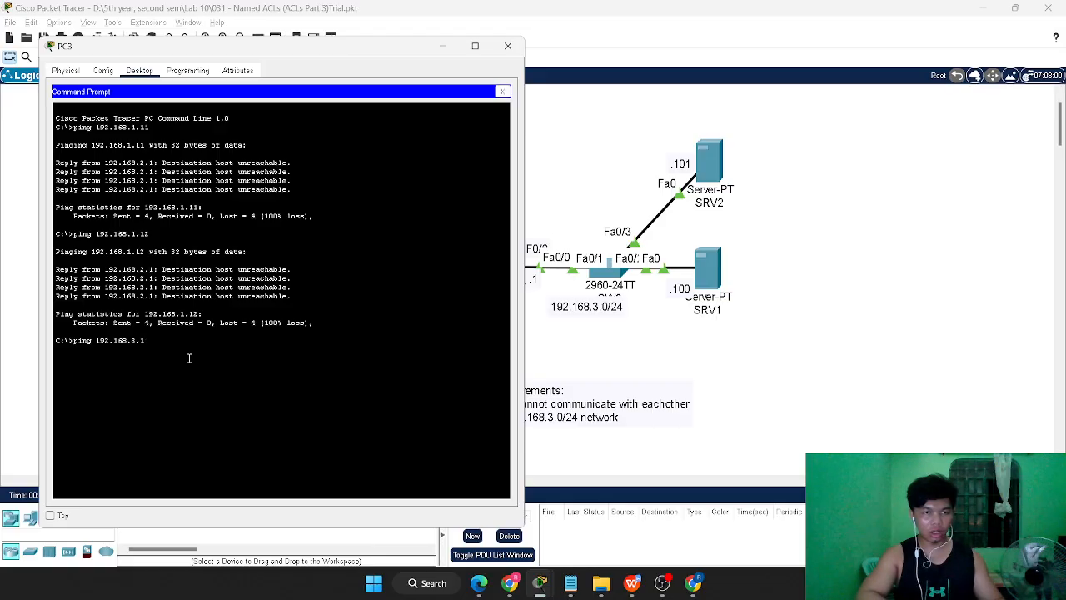
pyautogui.write('00')
pyautogui.press('Return')
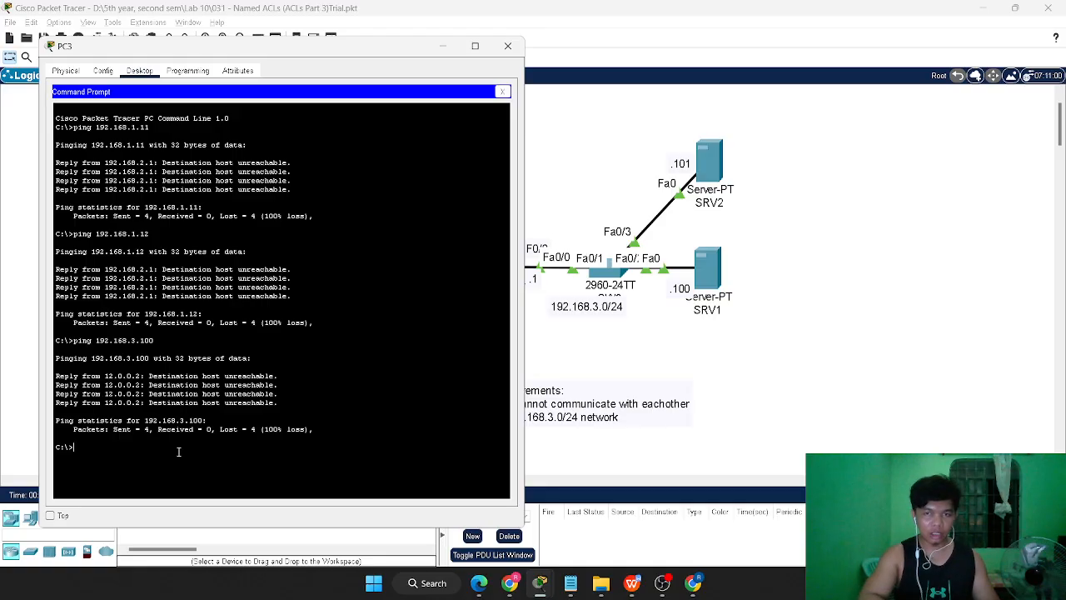
# - Ping server SRV2 at 192.168.3.101 from PC3, then close PC3's window
pyautogui.write('ping 19')
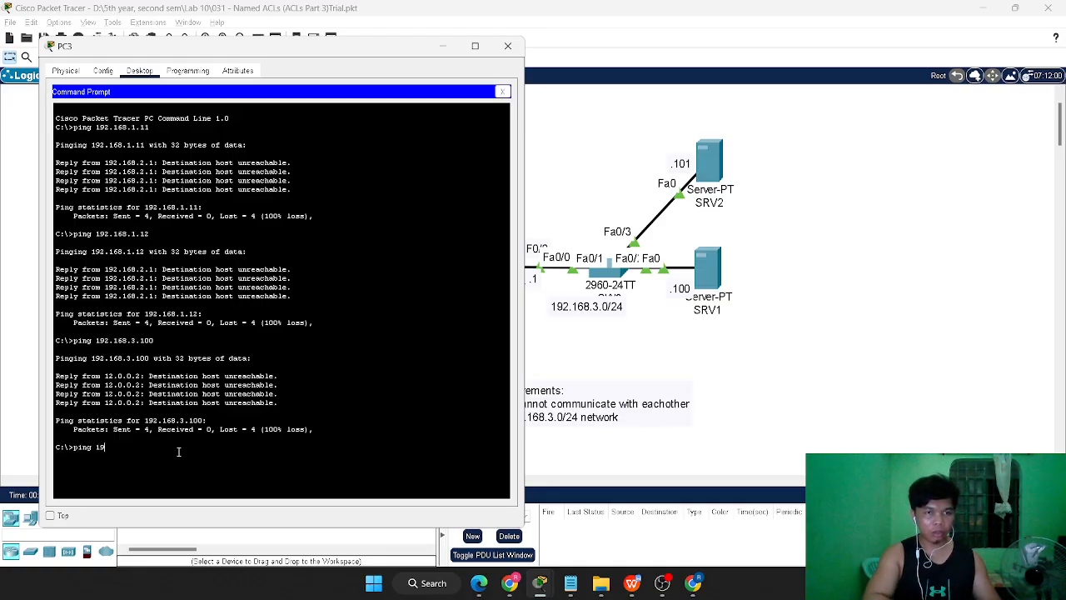
pyautogui.write('2.168.')
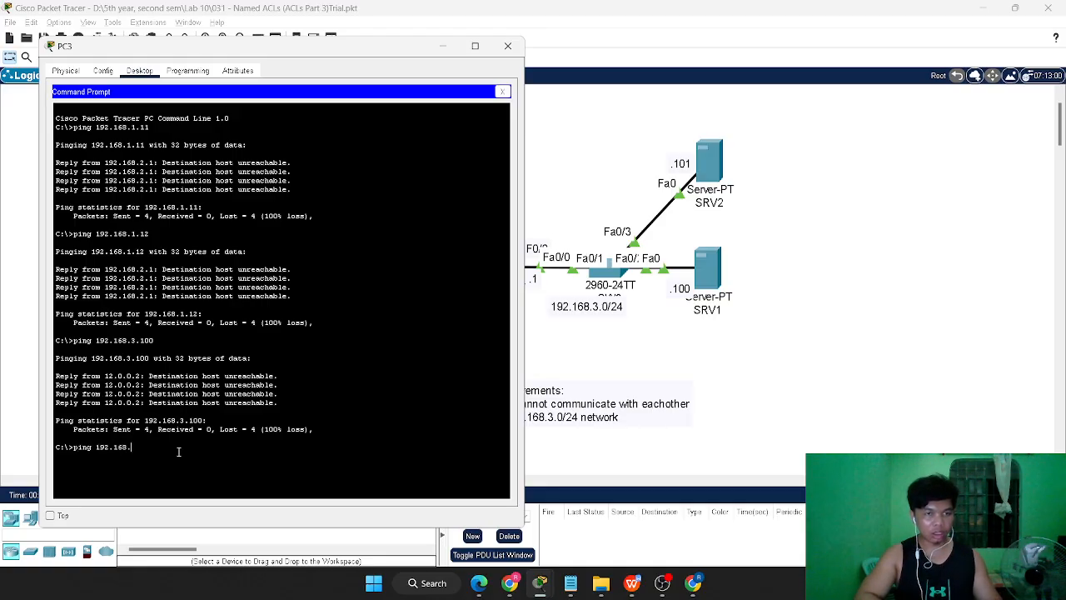
pyautogui.write('3.101')
pyautogui.press('Return')
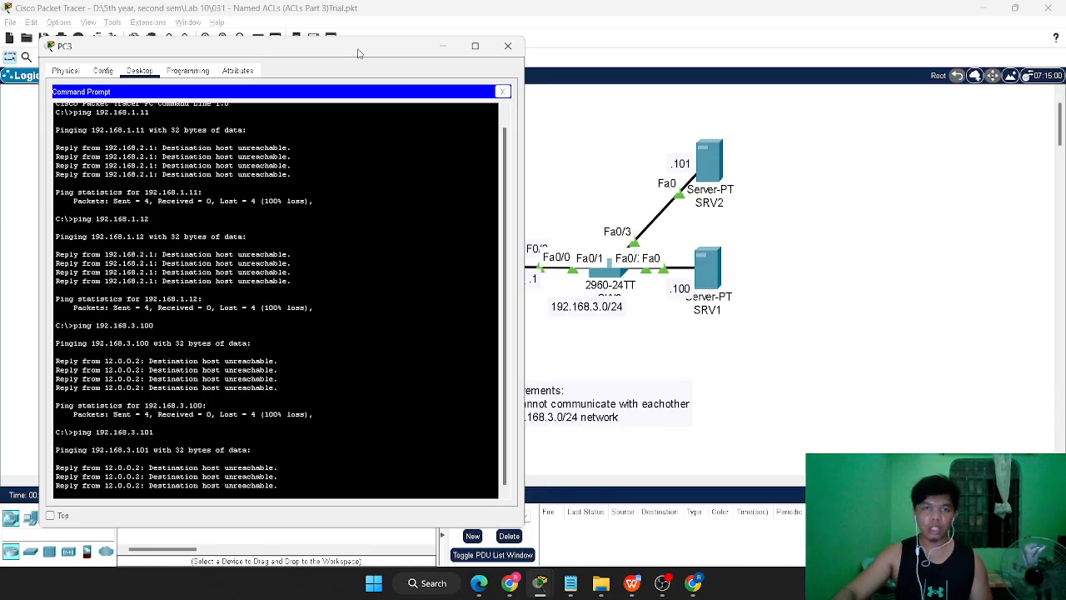
pyautogui.moveTo(360, 46); pyautogui.dragTo(852, 30)
pyautogui.click(942, 30)
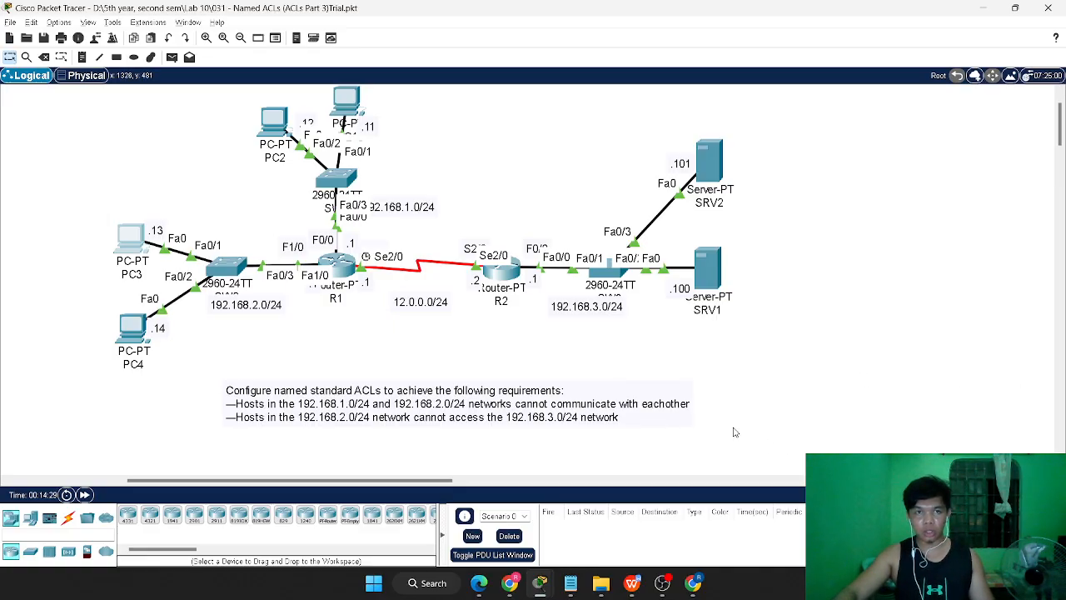
pyautogui.scroll(-1, 551, 360)
pyautogui.scroll(1, 551, 360)
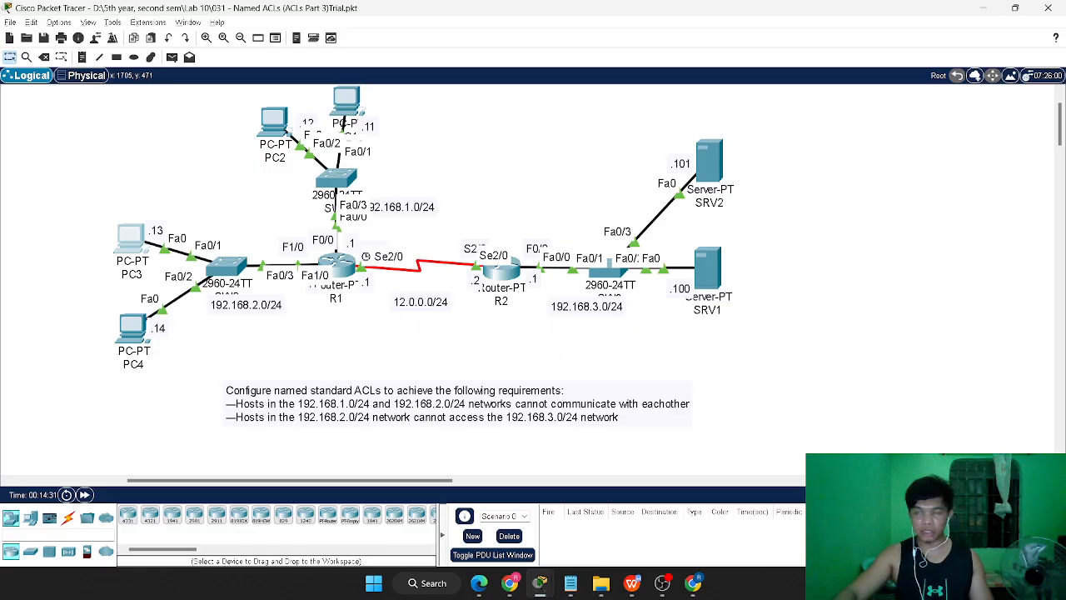
pyautogui.hotkey('alt', 'Tab')
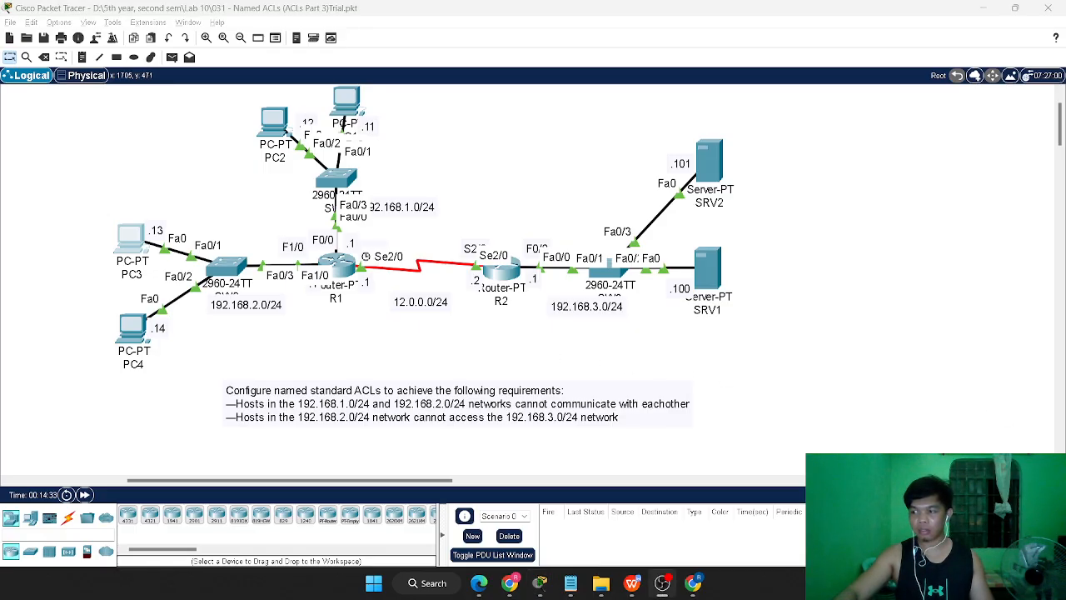